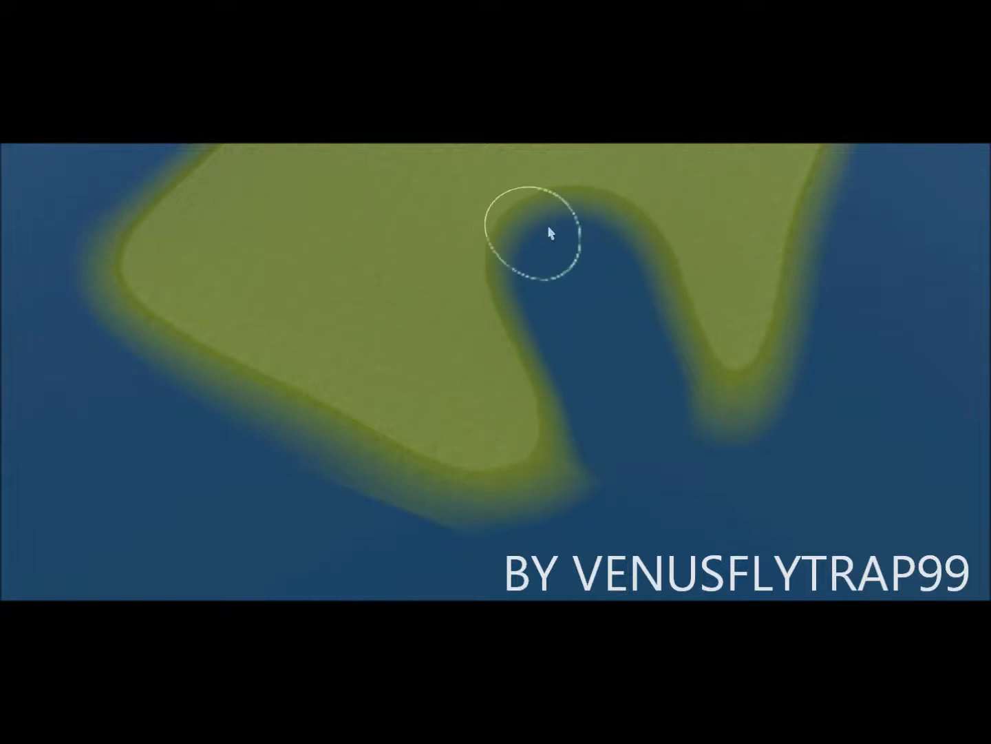
Step: Lower the inlet's shorelines in two brush strokes to widen the water channel
drag(560, 463, 486, 325)
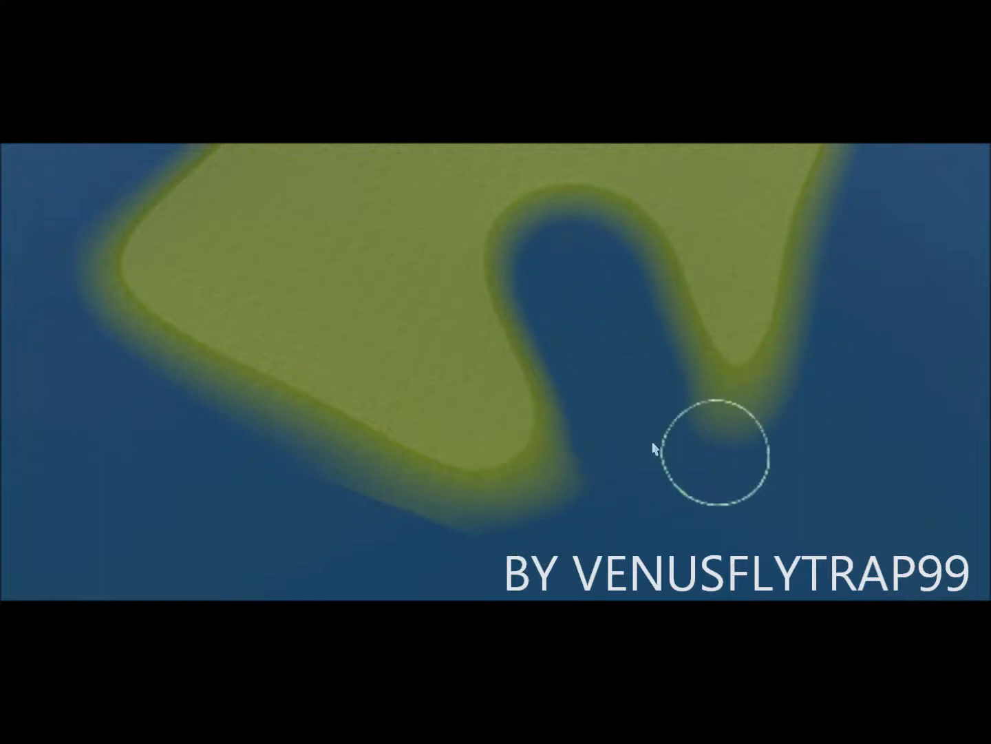
scroll(718, 456, up, 5)
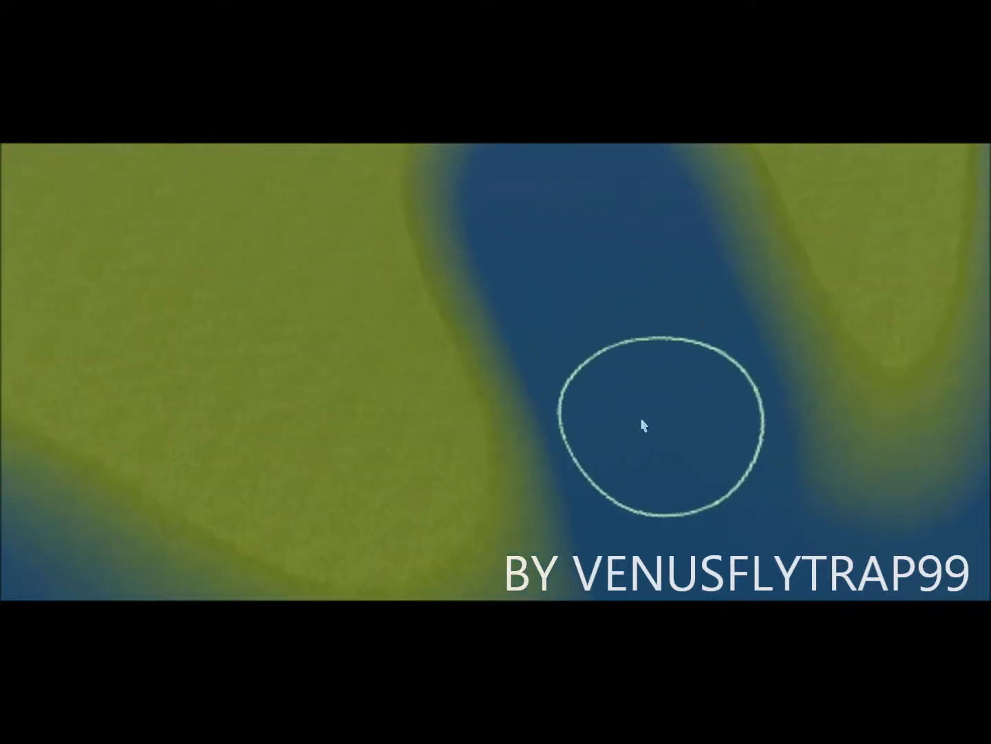
scroll(660, 400, up, 5)
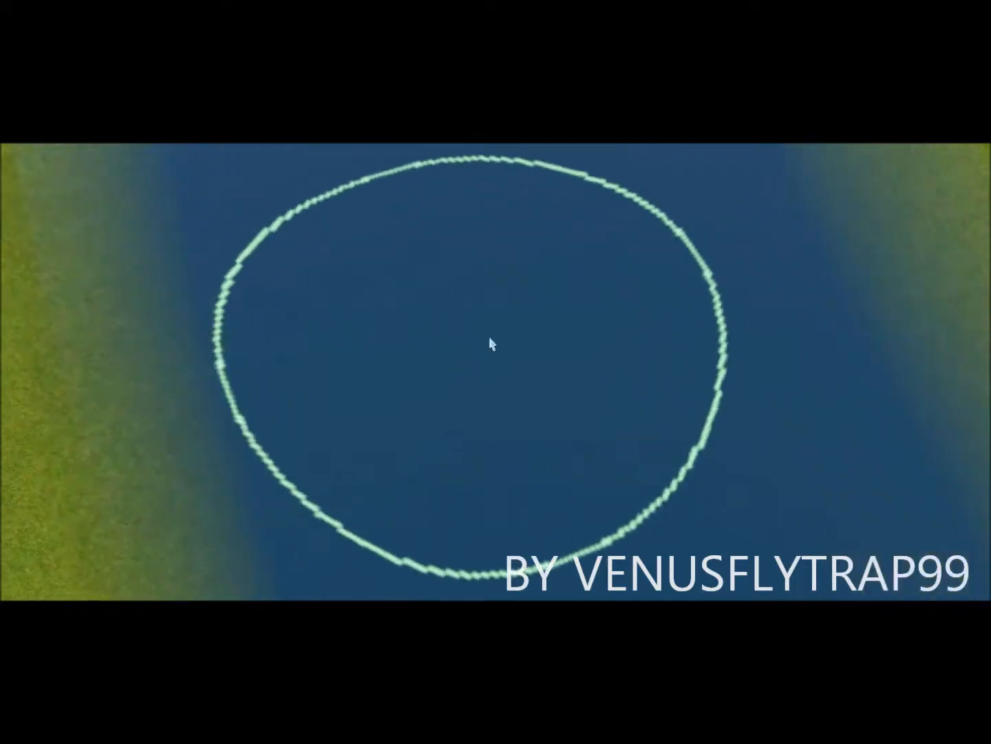
key(Up)
mouse_move(519, 454)
mouse_down()
mouse_move(528, 494)
mouse_move(563, 547)
mouse_move(549, 488)
mouse_move(494, 429)
mouse_move(472, 358)
mouse_up()
key(Down)
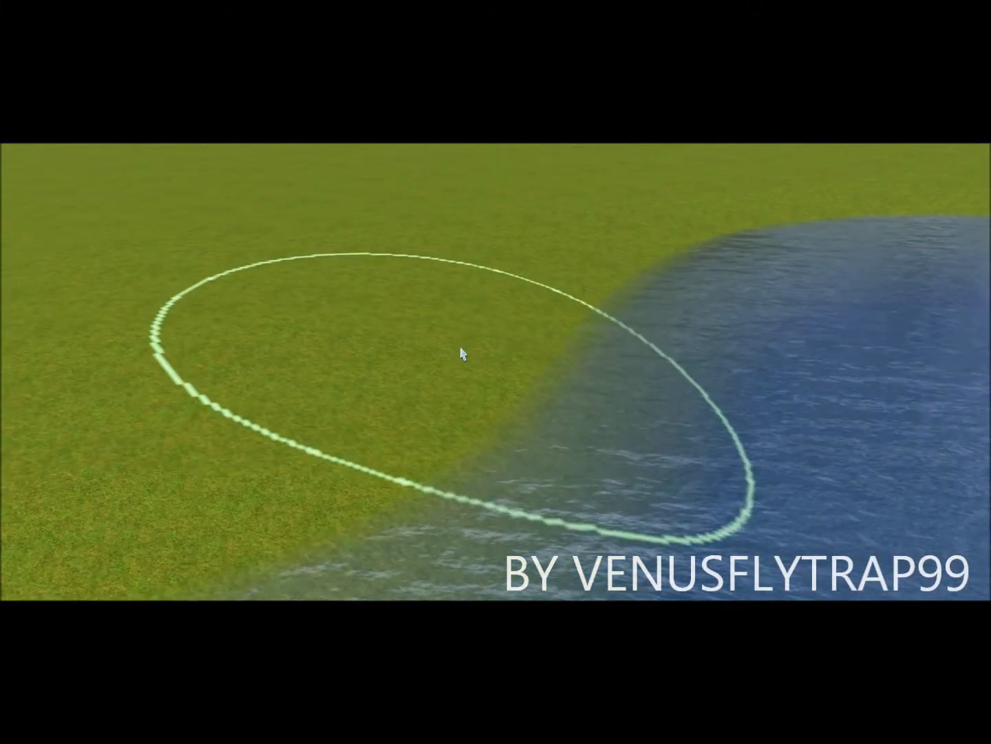
scroll(461, 350, down, 3)
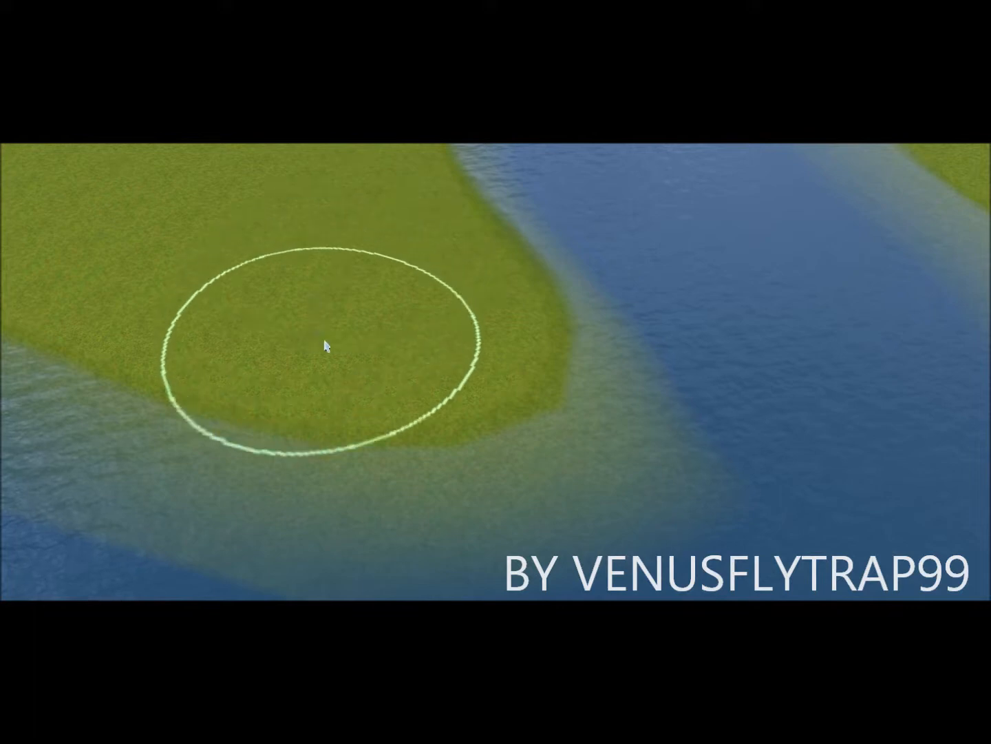
Step: Erode the coastline at the island's tip into shallow water, then zoom out over the island
right_drag(413, 386, 269, 288)
scroll(496, 276, down, 3)
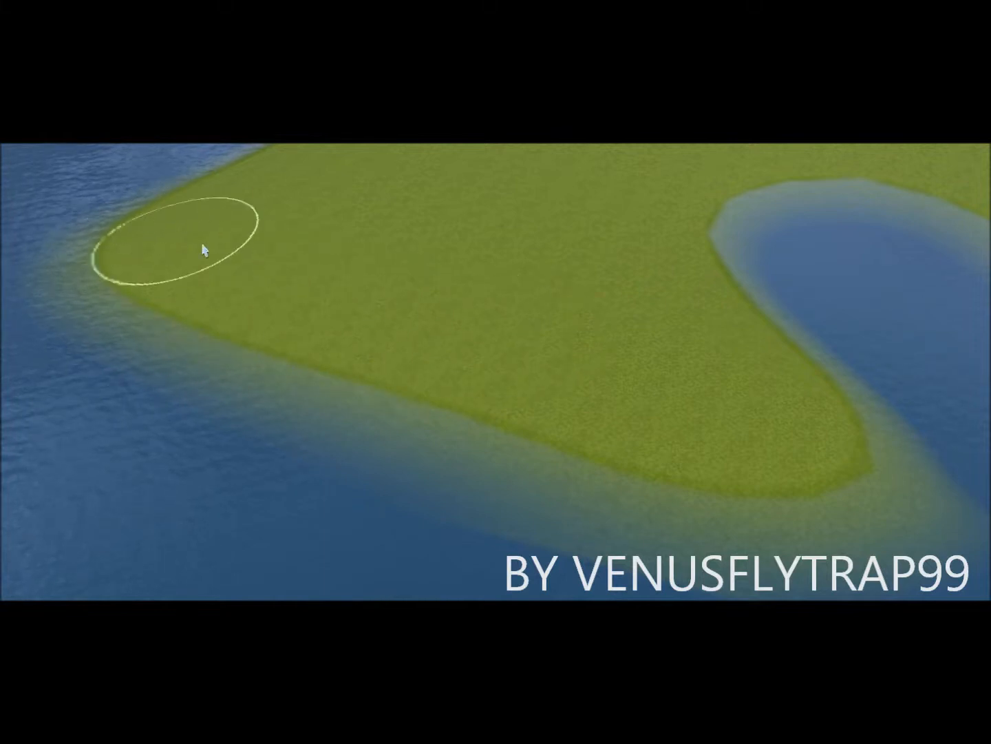
key(Left)
key(Up)
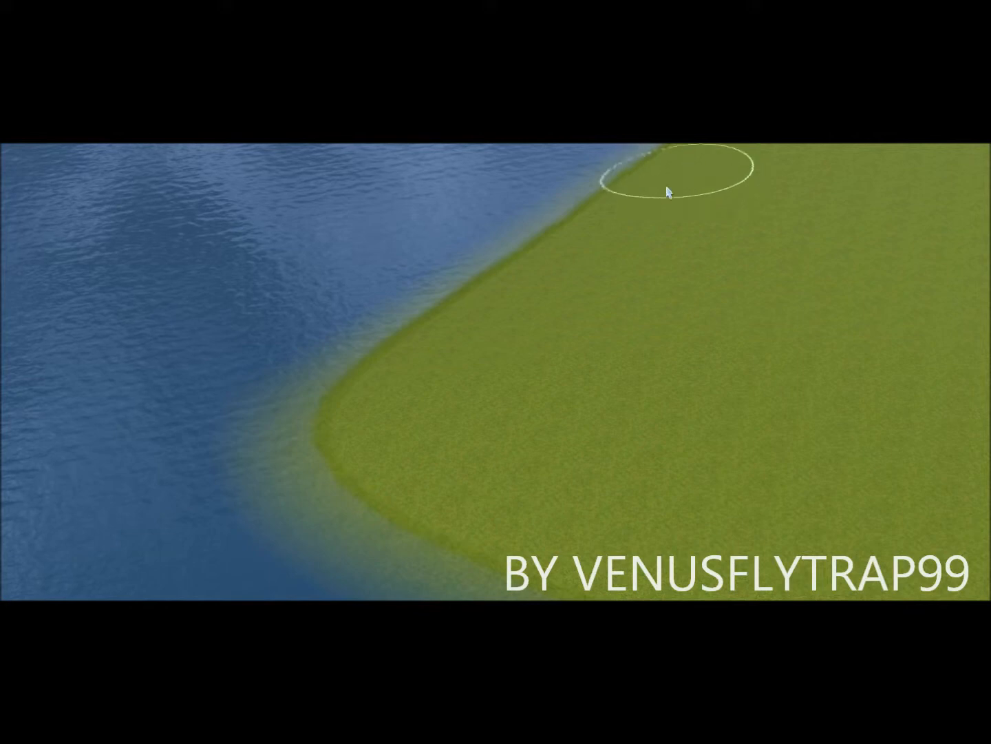
mouse_move(453, 333)
mouse_down()
mouse_move(365, 381)
mouse_move(512, 248)
mouse_up()
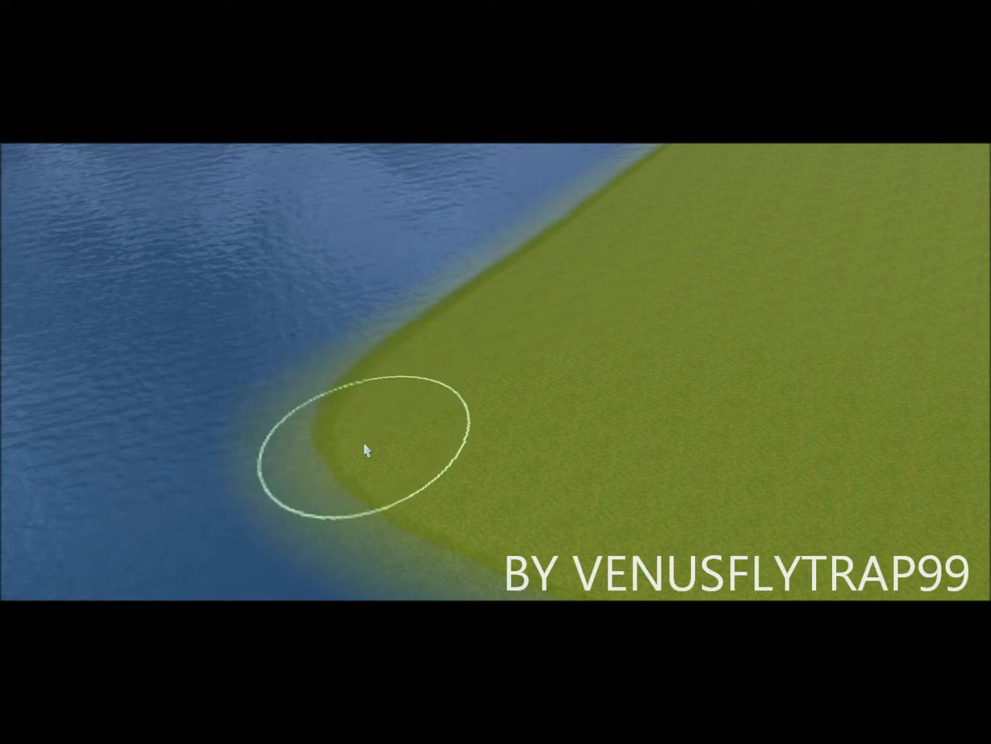
mouse_move(521, 435)
right_down()
mouse_move(587, 369)
mouse_move(593, 268)
mouse_move(576, 261)
right_up()
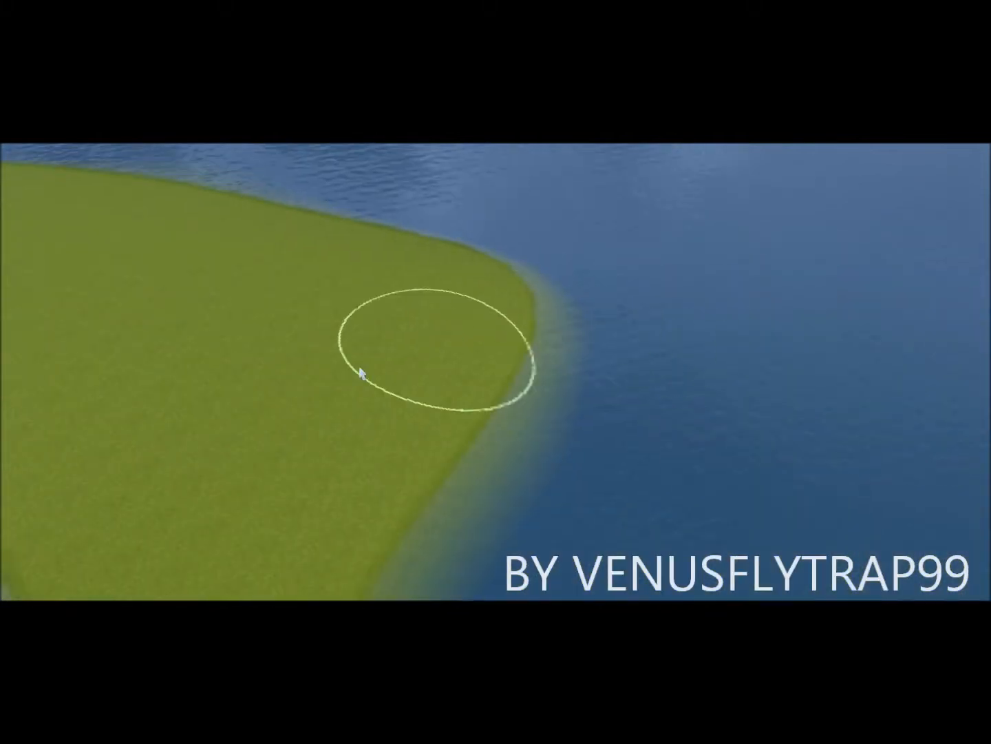
scroll(358, 371, up, 3)
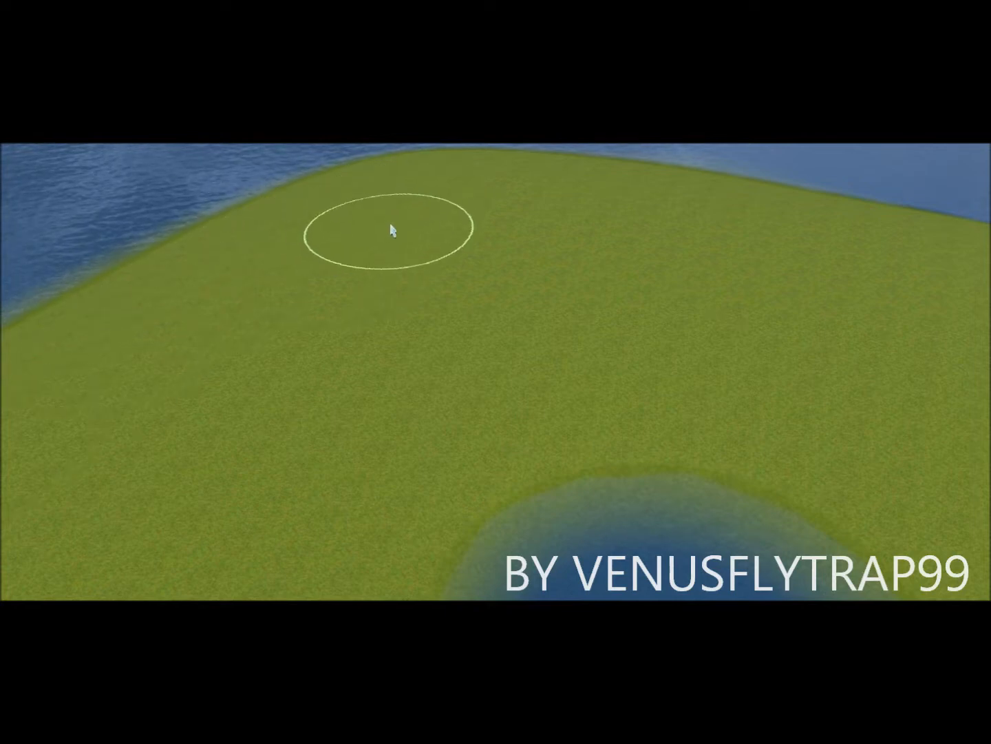
mouse_move(612, 207)
right_down()
mouse_move(420, 455)
mouse_move(457, 291)
right_up()
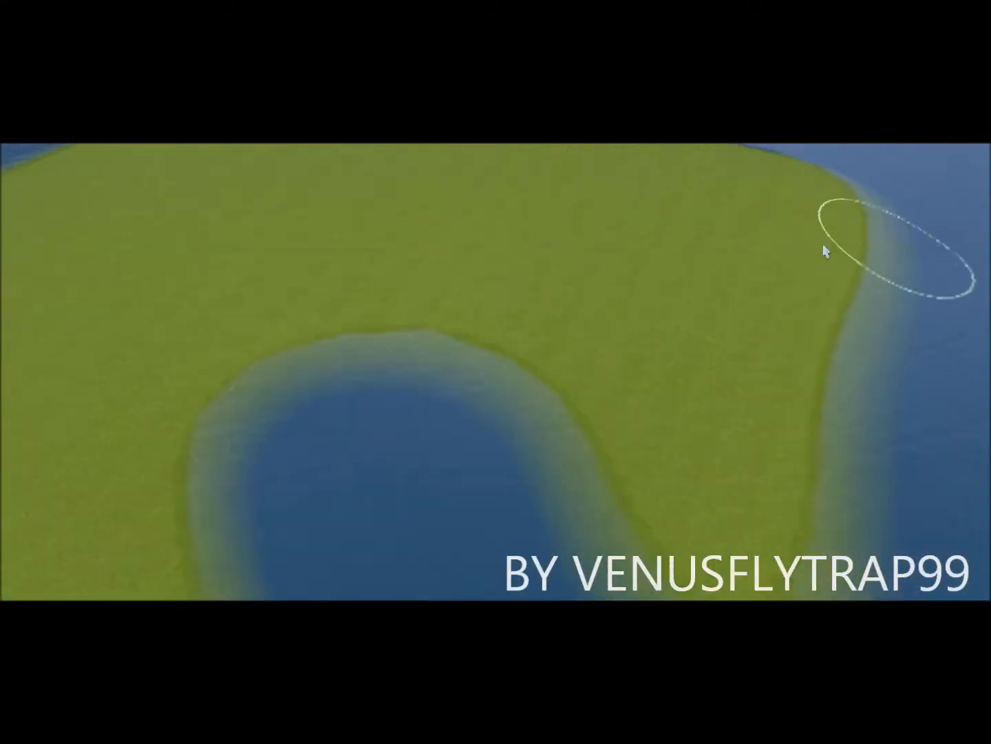
scroll(537, 295, down, 5)
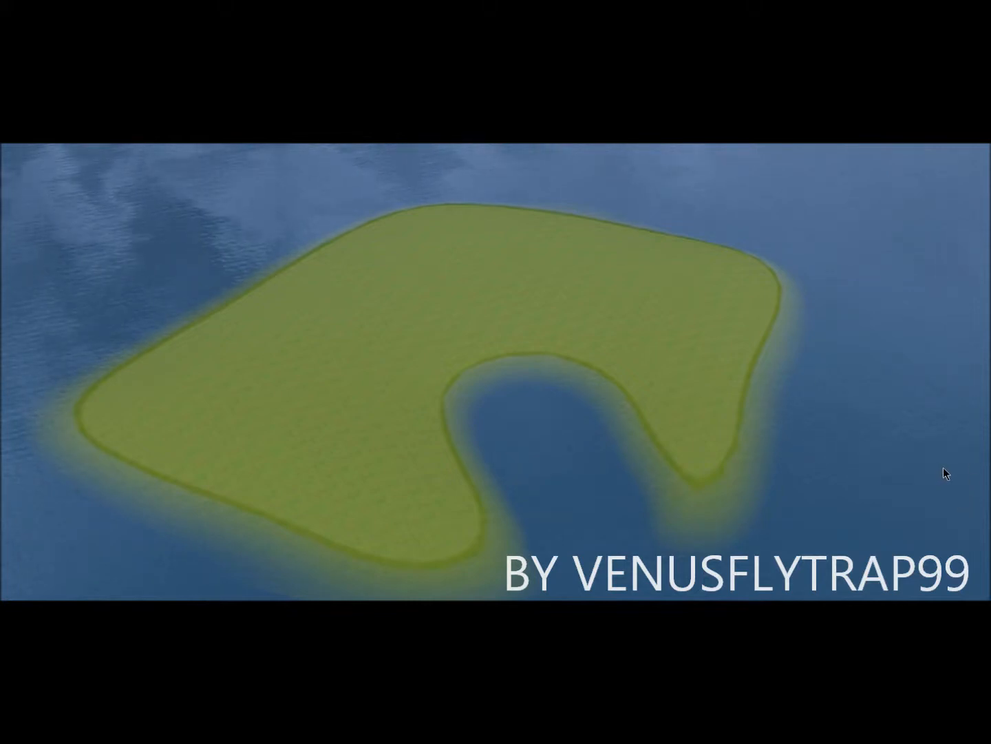
Step: Raise hills in two strokes along the island's far edge to form a ridge
scroll(406, 288, up, 5)
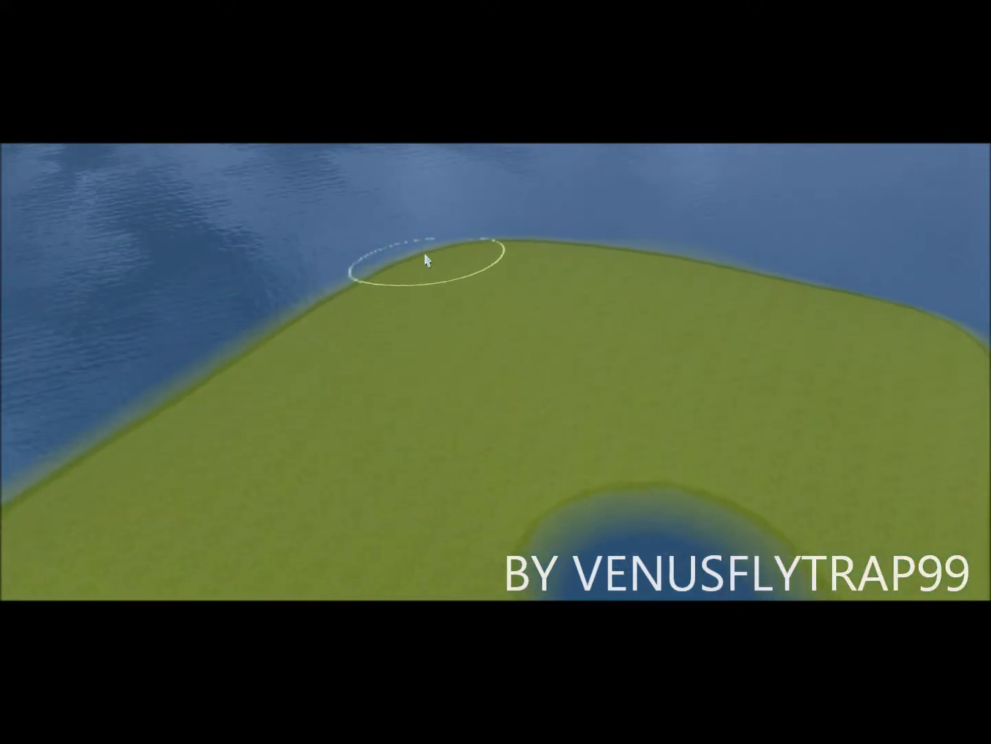
mouse_move(481, 252)
mouse_down()
mouse_move(802, 288)
mouse_move(558, 261)
mouse_move(423, 259)
mouse_move(356, 269)
mouse_move(204, 355)
mouse_move(289, 283)
mouse_move(395, 244)
mouse_move(467, 289)
mouse_up()
mouse_move(76, 162)
right_down()
mouse_move(530, 300)
mouse_move(599, 338)
right_up()
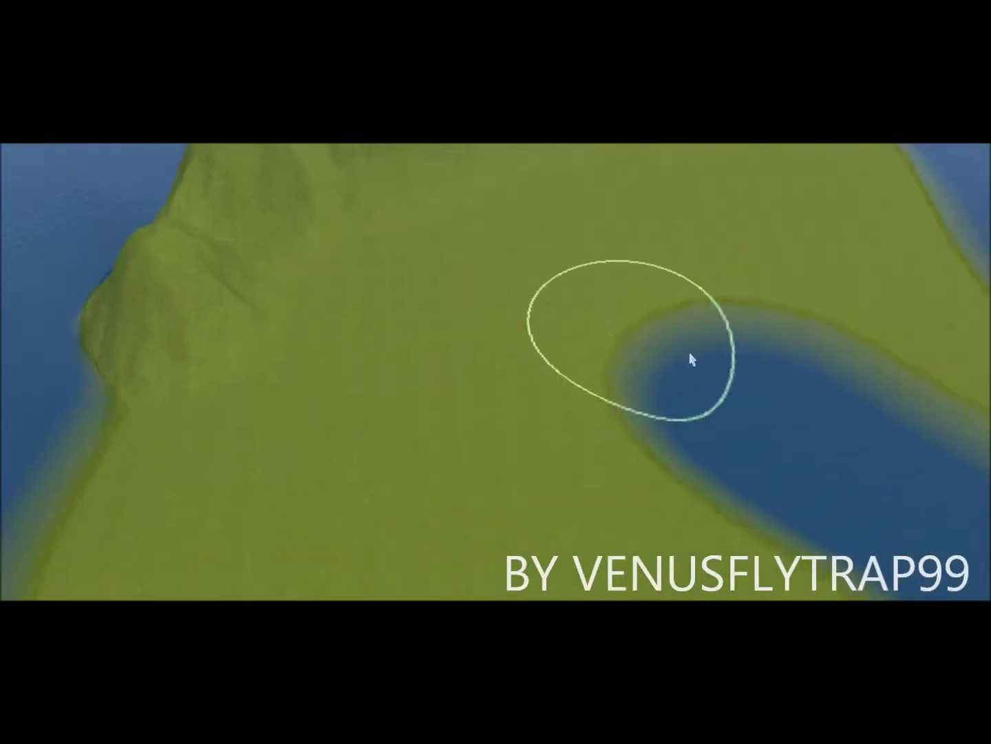
mouse_move(691, 355)
right_down()
mouse_move(606, 375)
mouse_move(434, 276)
right_up()
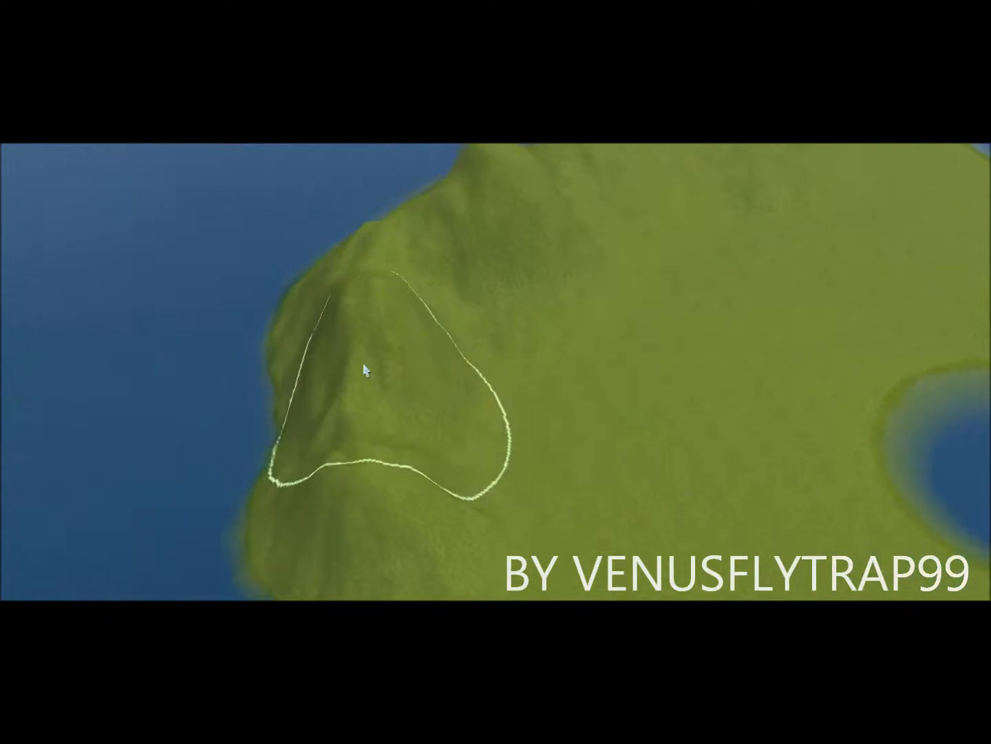
Step: Raise a hill on the island's left coast and build it higher
right_drag(362, 369, 587, 323)
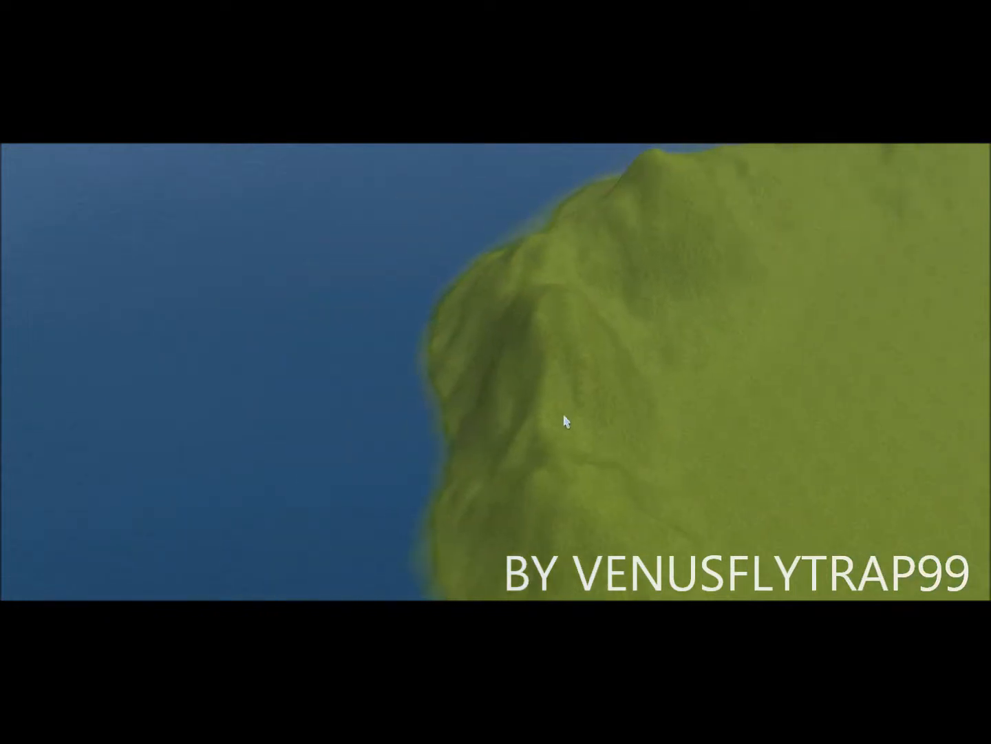
right_drag(664, 468, 709, 432)
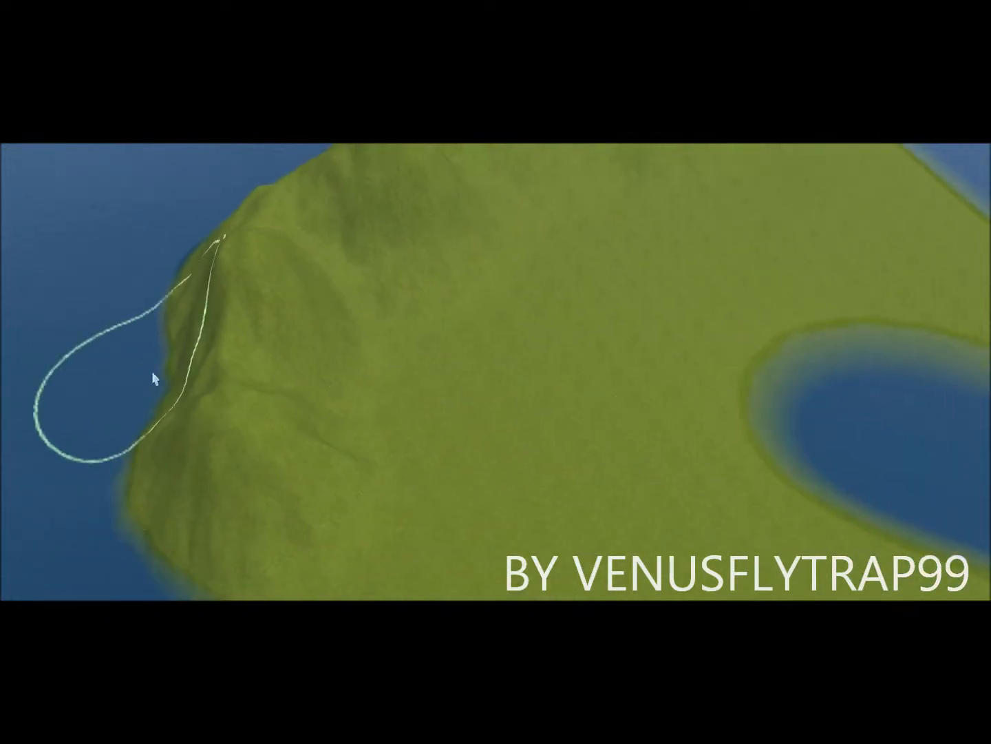
mouse_move(210, 393)
mouse_down()
mouse_move(358, 237)
mouse_move(450, 219)
mouse_move(350, 221)
mouse_move(299, 405)
mouse_move(394, 223)
mouse_up()
Step: Heighten the ridge and add a second peak on the right slope, then zoom out
right_drag(619, 296, 679, 258)
mouse_move(358, 282)
mouse_down()
mouse_move(194, 331)
mouse_move(376, 293)
mouse_move(144, 332)
mouse_up()
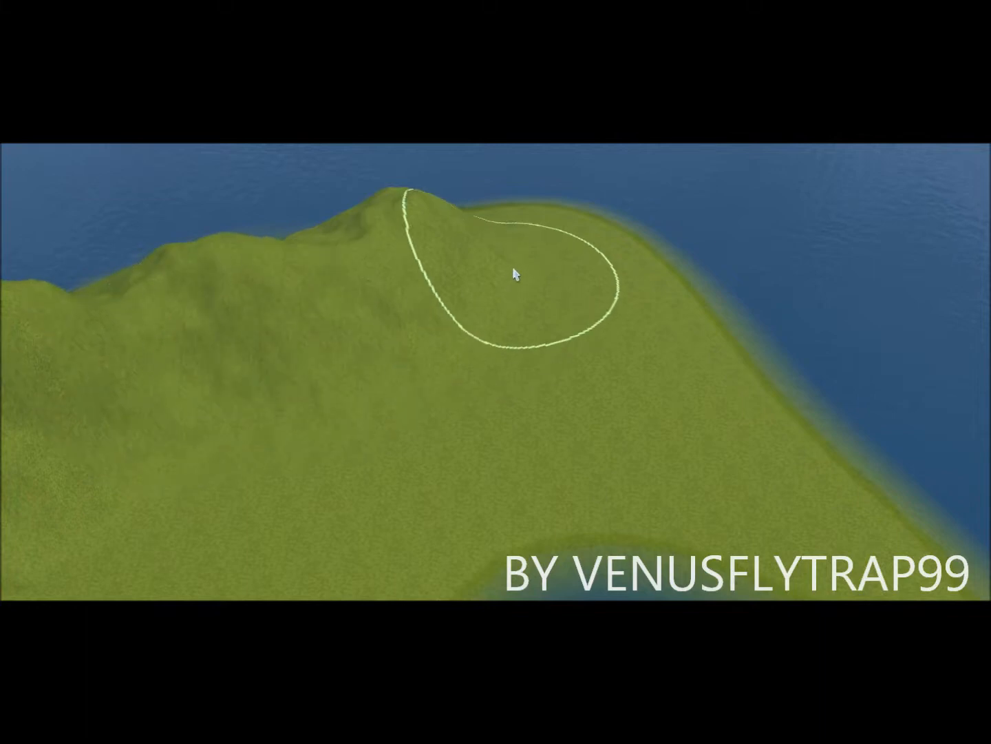
mouse_move(486, 238)
mouse_down()
mouse_move(512, 223)
mouse_move(517, 230)
mouse_up()
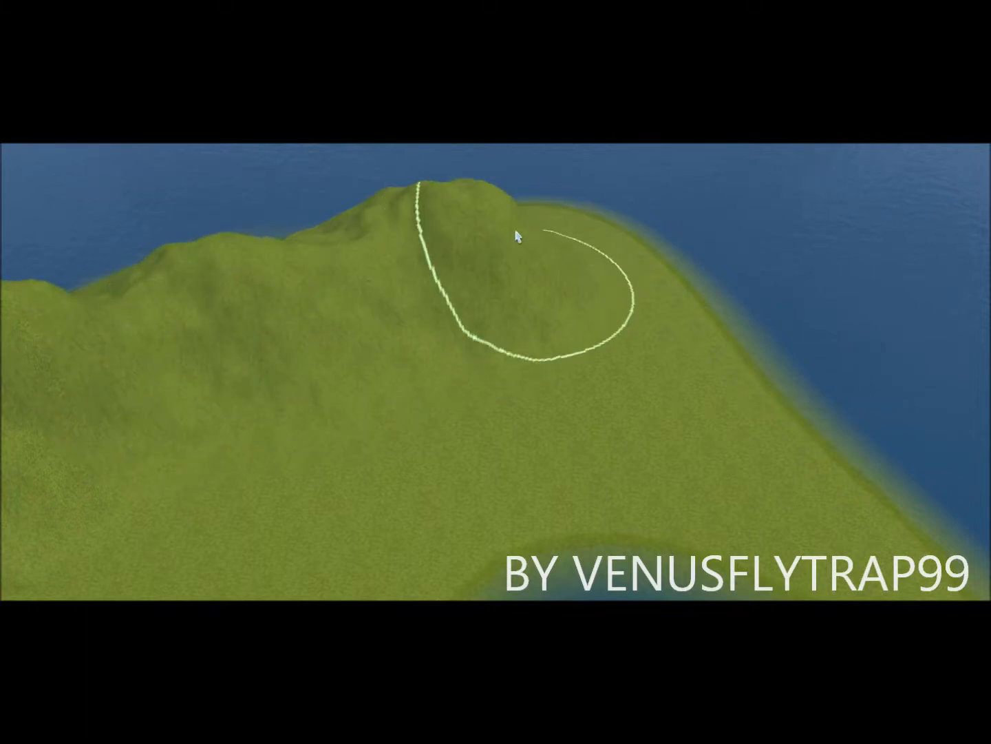
right_drag(21, 586, 399, 478)
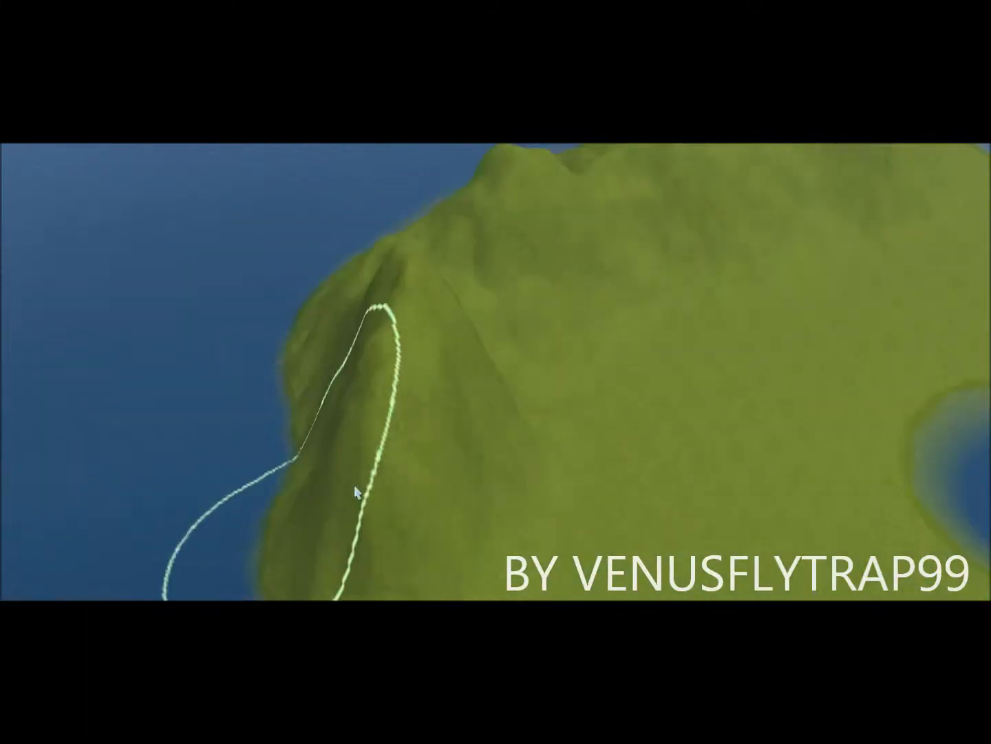
scroll(666, 420, down, 3)
right_drag(667, 445, 609, 449)
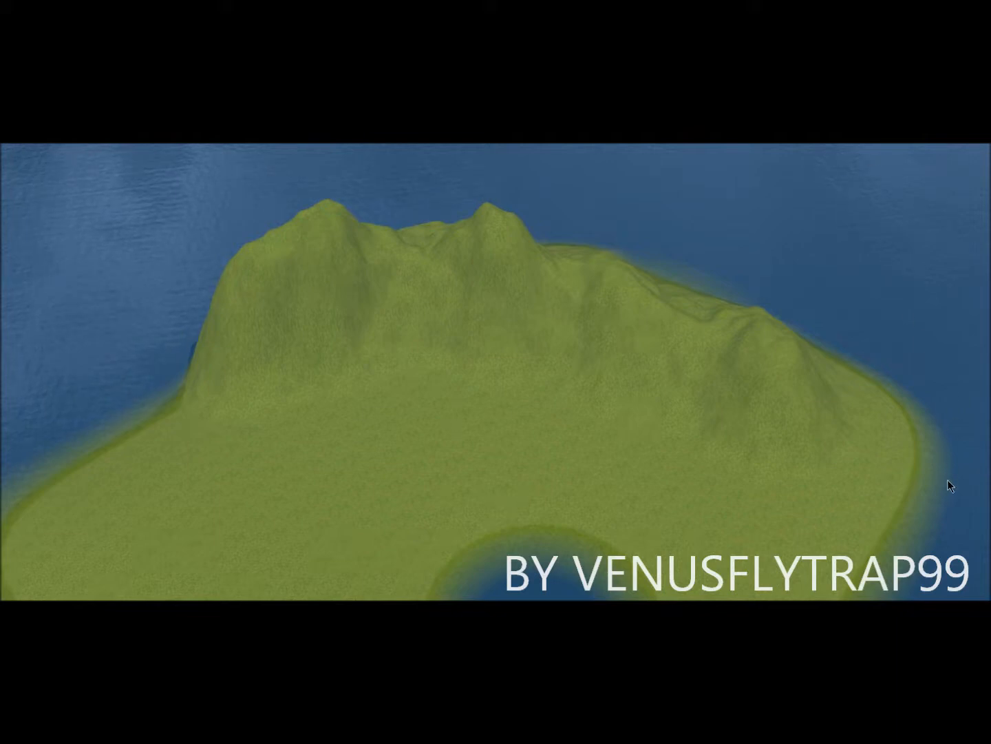
Step: Paint grey rock across the left mountain flank and over the peaks
scroll(717, 366, up, 5)
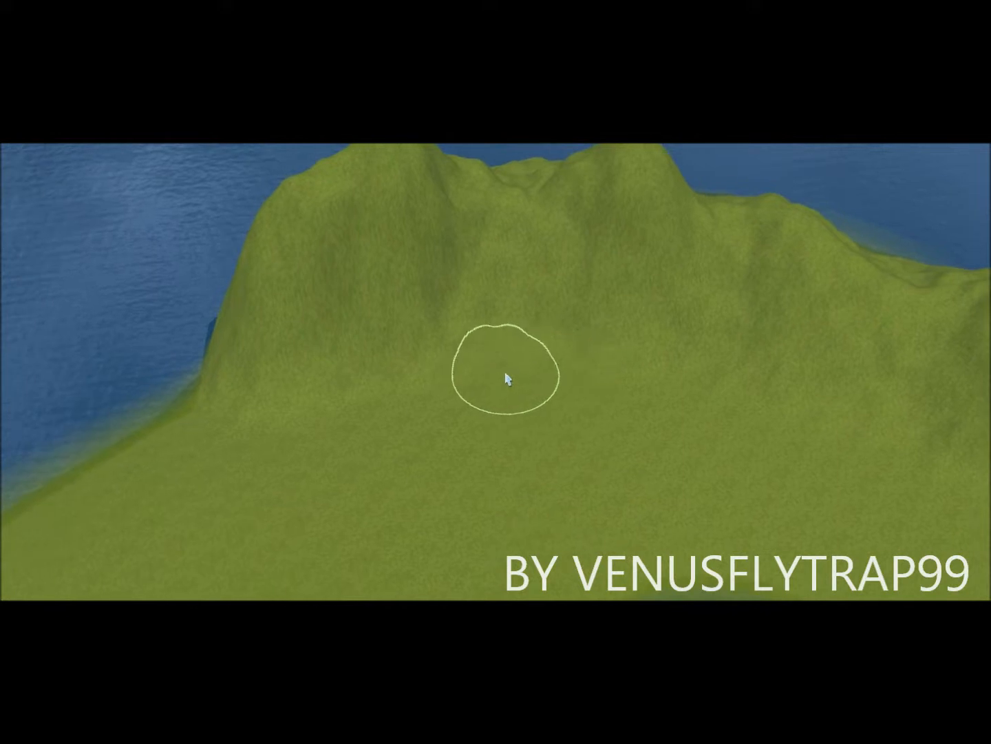
mouse_move(351, 348)
mouse_down()
mouse_move(257, 383)
mouse_move(255, 303)
mouse_move(332, 220)
mouse_move(441, 180)
mouse_move(760, 214)
mouse_move(719, 232)
mouse_move(453, 224)
mouse_move(491, 273)
mouse_move(719, 283)
mouse_move(937, 310)
mouse_up()
mouse_move(823, 358)
right_down()
mouse_move(456, 295)
mouse_move(513, 334)
right_up()
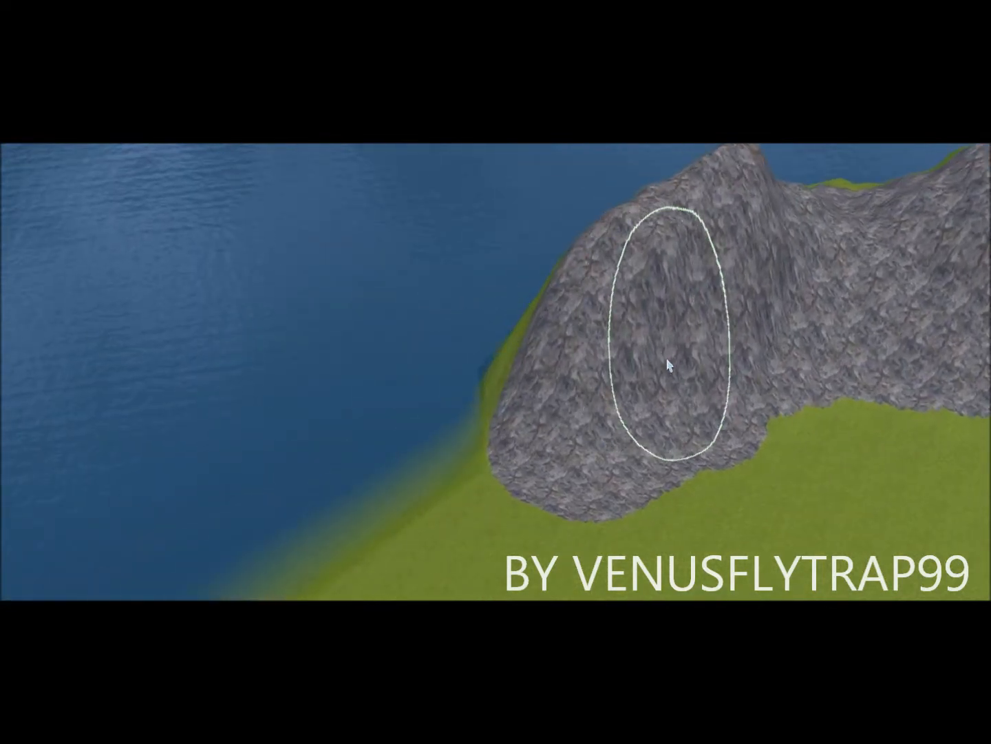
mouse_move(667, 360)
right_down()
mouse_move(648, 357)
mouse_move(735, 363)
mouse_move(520, 443)
mouse_move(358, 410)
mouse_move(343, 390)
mouse_move(542, 456)
mouse_move(742, 397)
mouse_move(774, 353)
right_up()
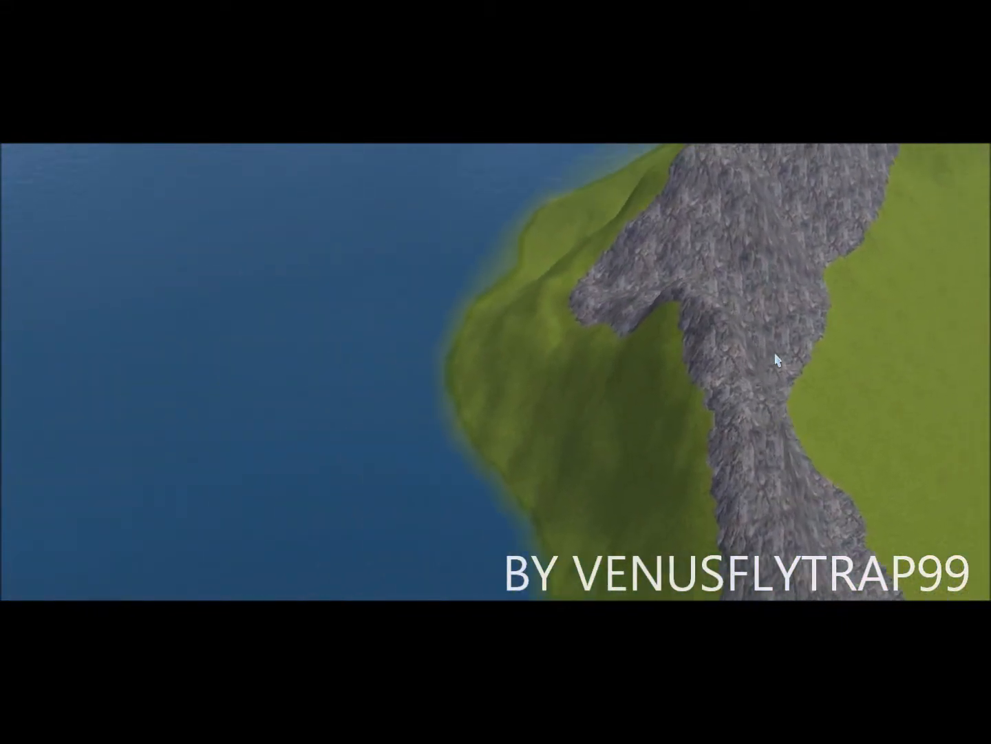
Step: Paint rock over the green slope beside the ridge
mouse_move(577, 400)
right_down()
mouse_move(666, 428)
mouse_move(706, 429)
mouse_move(687, 437)
mouse_move(682, 423)
mouse_move(653, 282)
mouse_move(663, 251)
right_up()
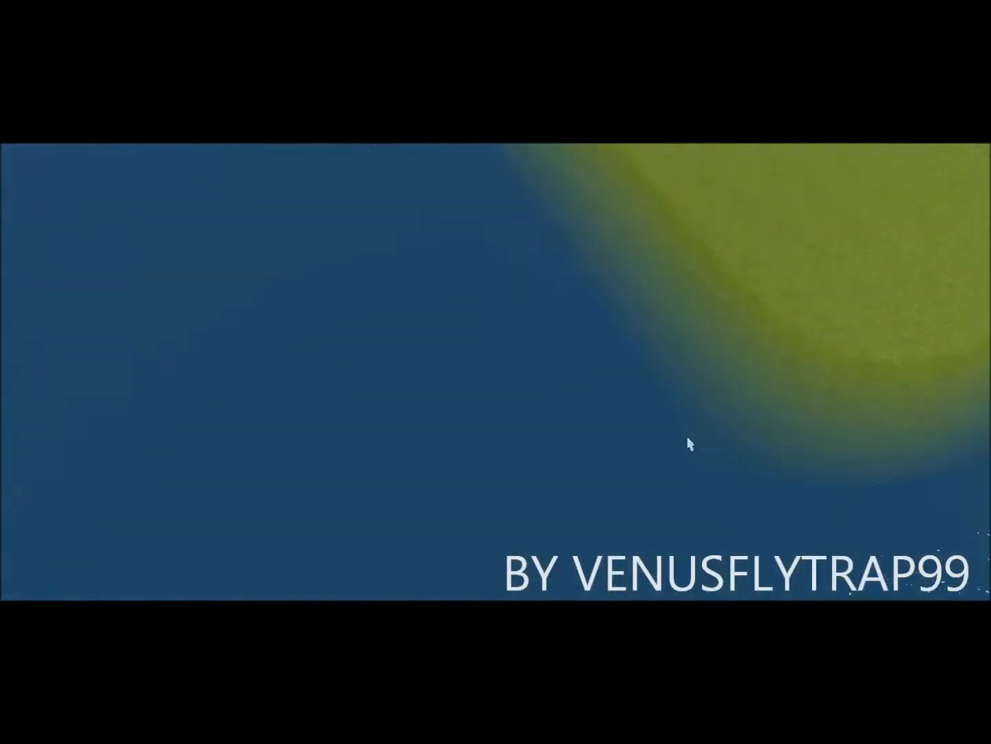
scroll(459, 233, down, 4)
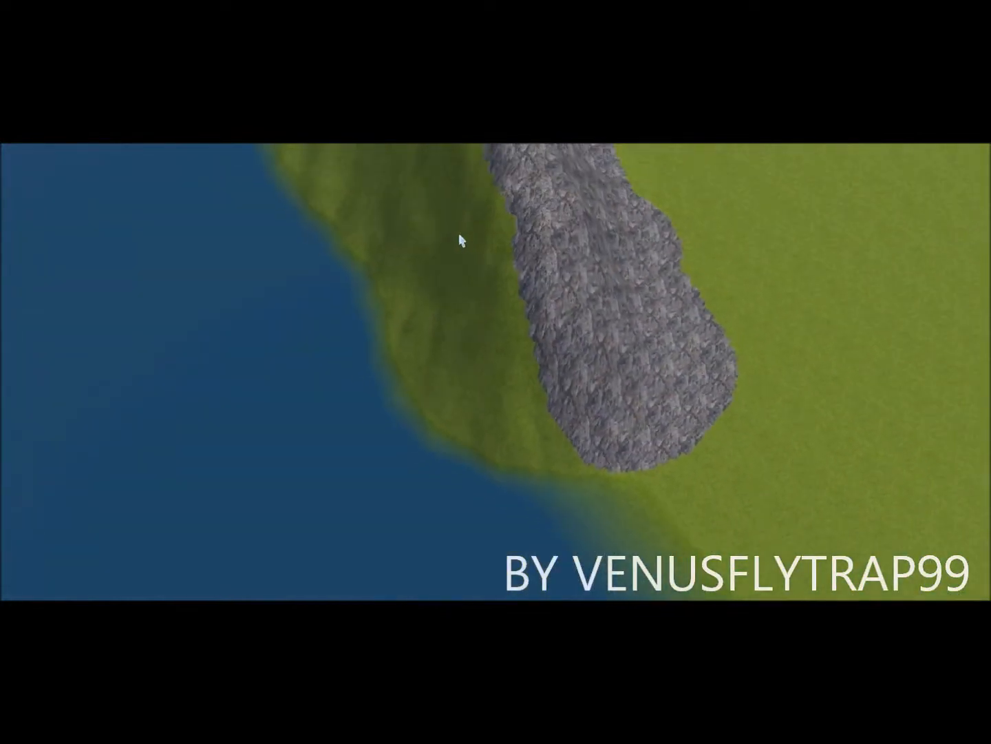
right_drag(461, 293, 471, 195)
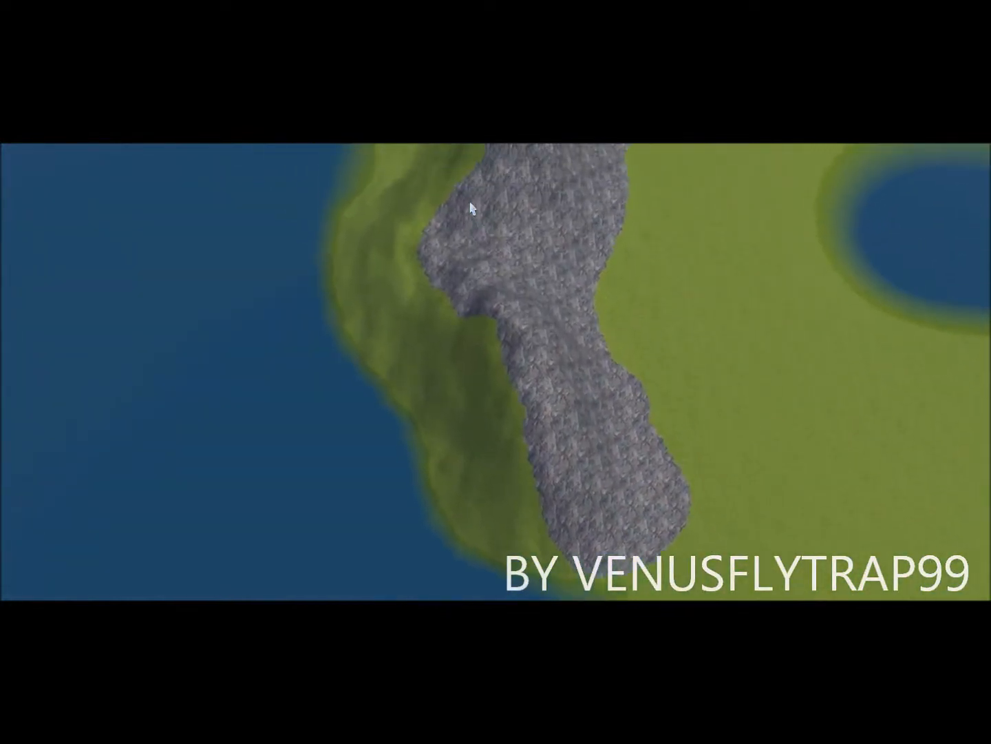
right_drag(455, 442, 730, 414)
right_drag(298, 416, 234, 448)
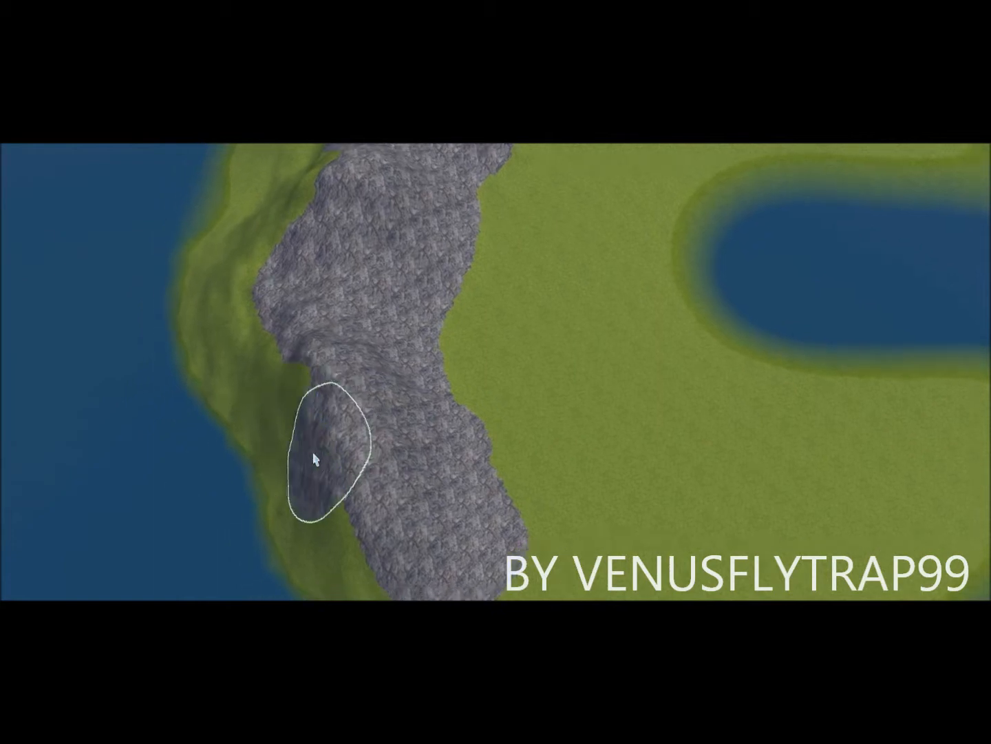
drag(271, 393, 353, 594)
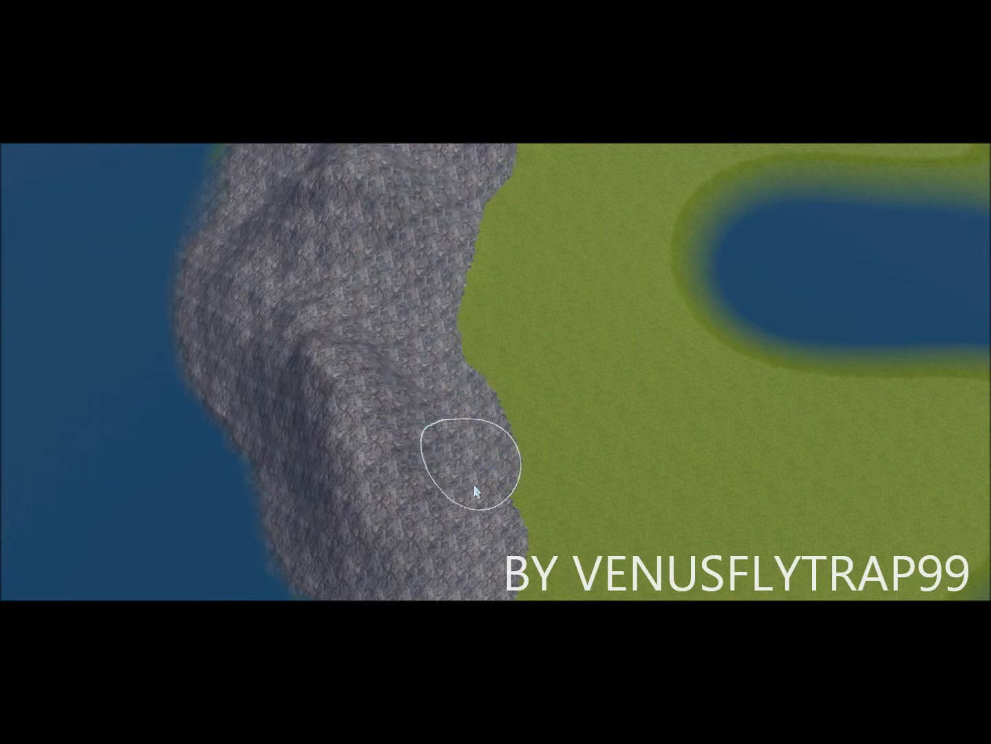
Step: Extend the rock further up the ridge and widen it along its right edge
mouse_move(289, 221)
right_down()
mouse_move(383, 456)
mouse_move(428, 376)
right_up()
right_drag(438, 482, 378, 246)
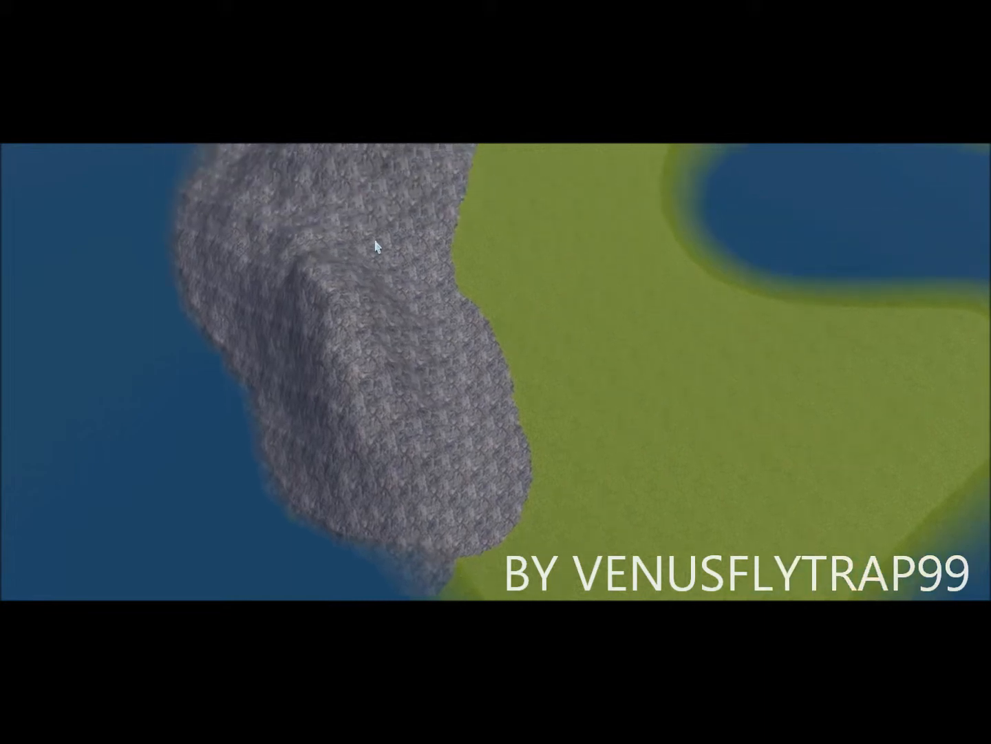
mouse_move(444, 537)
right_down()
mouse_move(354, 276)
mouse_move(348, 221)
right_up()
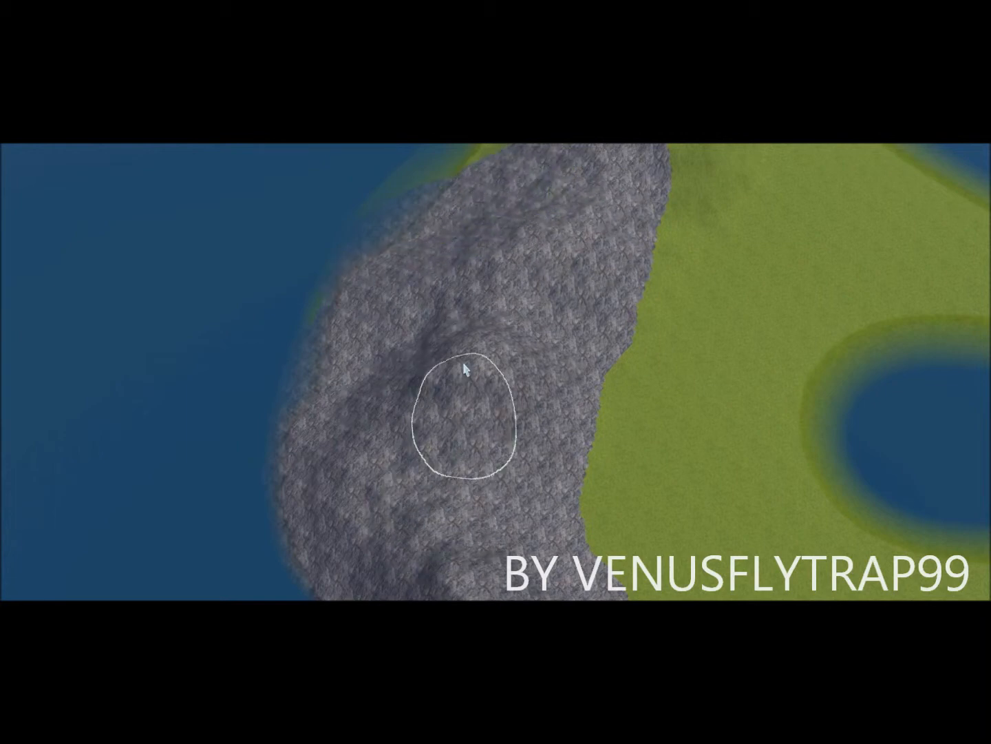
right_drag(467, 461, 562, 263)
drag(431, 283, 487, 263)
mouse_move(595, 248)
mouse_down()
mouse_move(623, 283)
mouse_move(610, 350)
mouse_move(559, 444)
mouse_up()
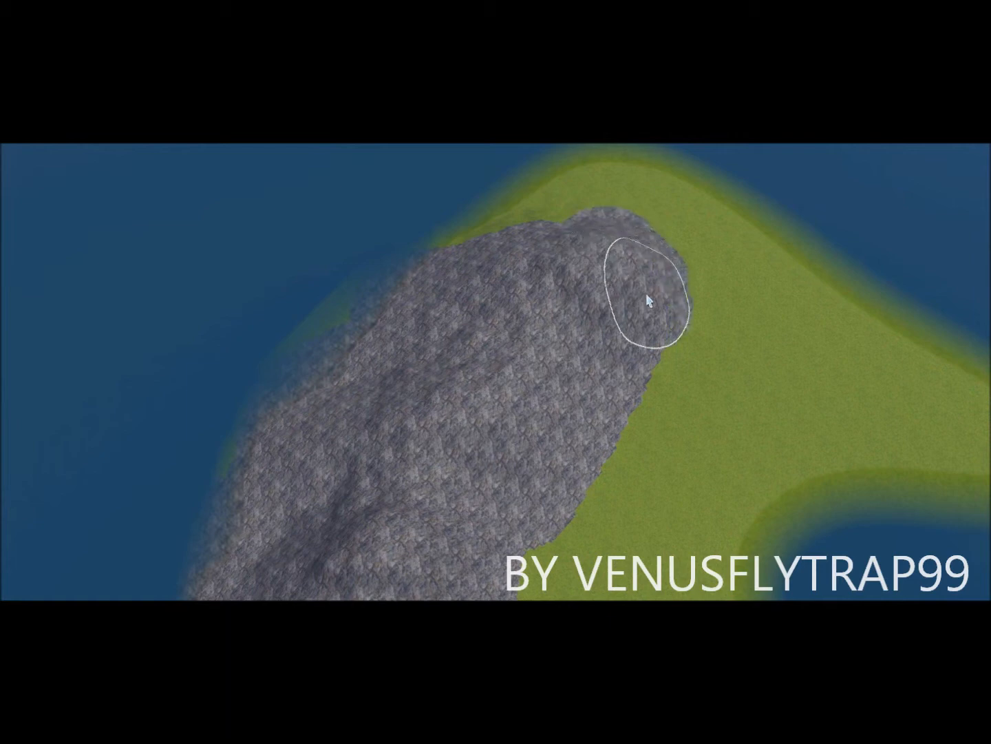
drag(634, 367, 591, 447)
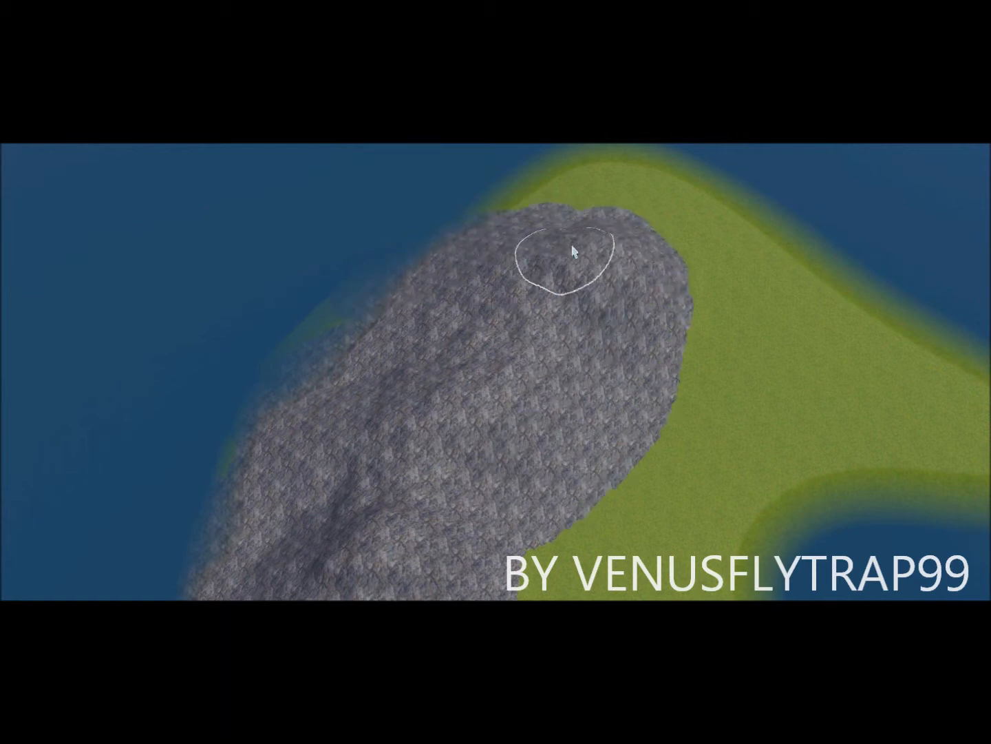
Step: Orbit the camera over the grass spit, bay and pond back to the rock mountain
mouse_move(551, 372)
right_down()
mouse_move(672, 569)
mouse_move(677, 467)
right_up()
scroll(585, 386, up, 3)
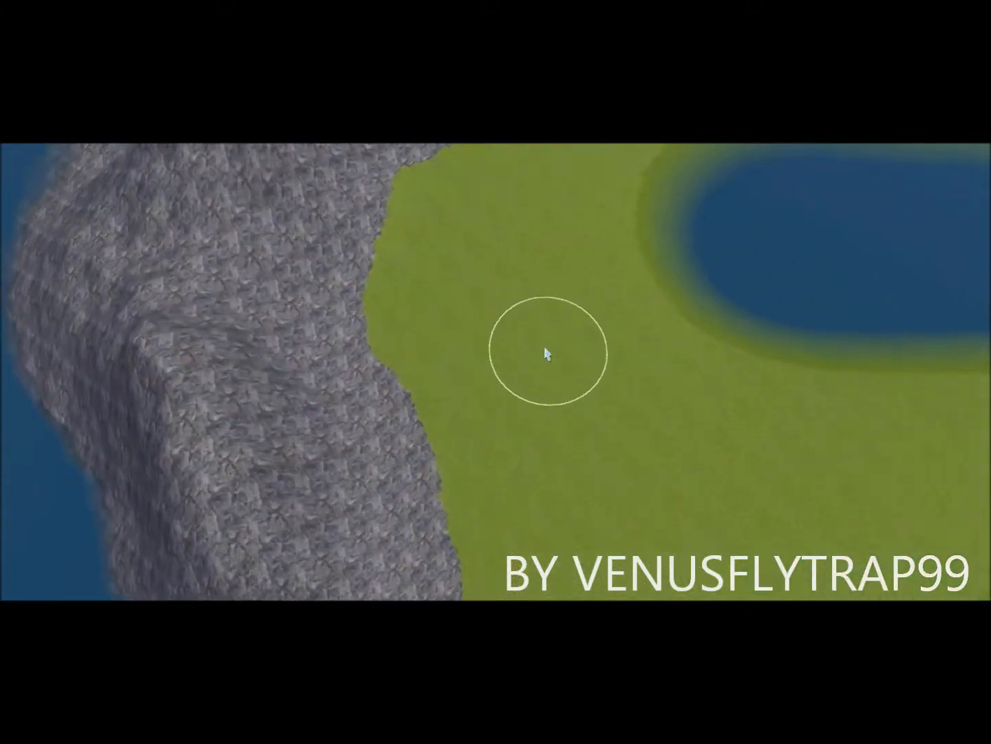
right_drag(544, 346, 546, 362)
mouse_move(547, 364)
middle_down()
mouse_move(540, 314)
mouse_move(501, 323)
mouse_move(494, 306)
middle_up()
mouse_move(515, 404)
right_down()
mouse_move(592, 606)
mouse_move(673, 626)
right_up()
scroll(306, 427, up, 6)
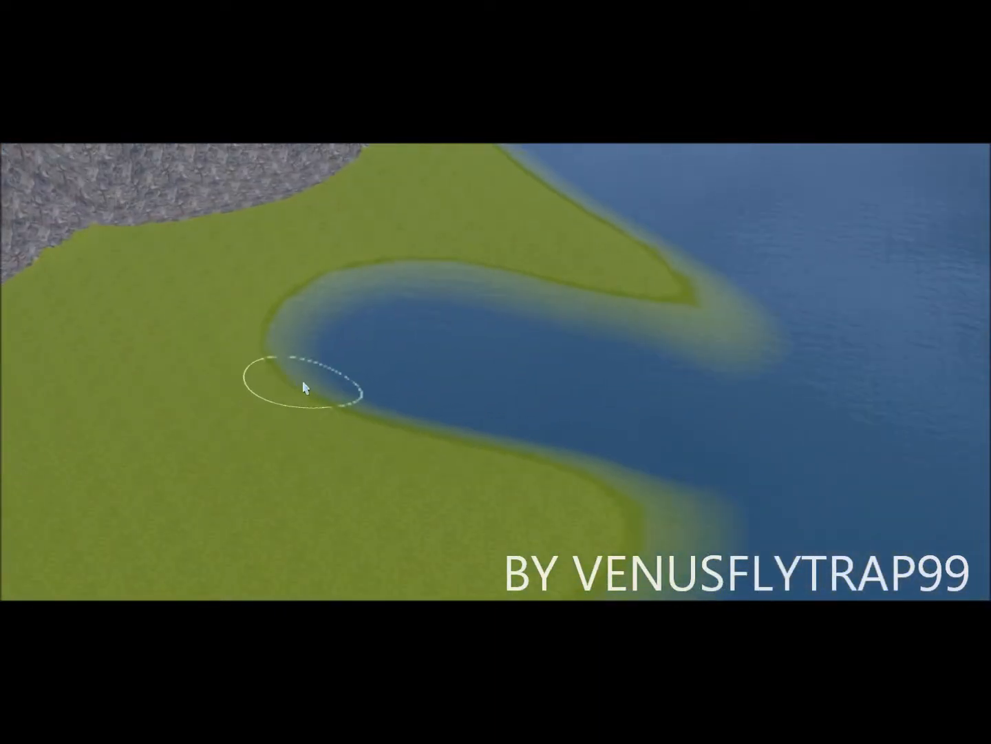
scroll(282, 355, down, 3)
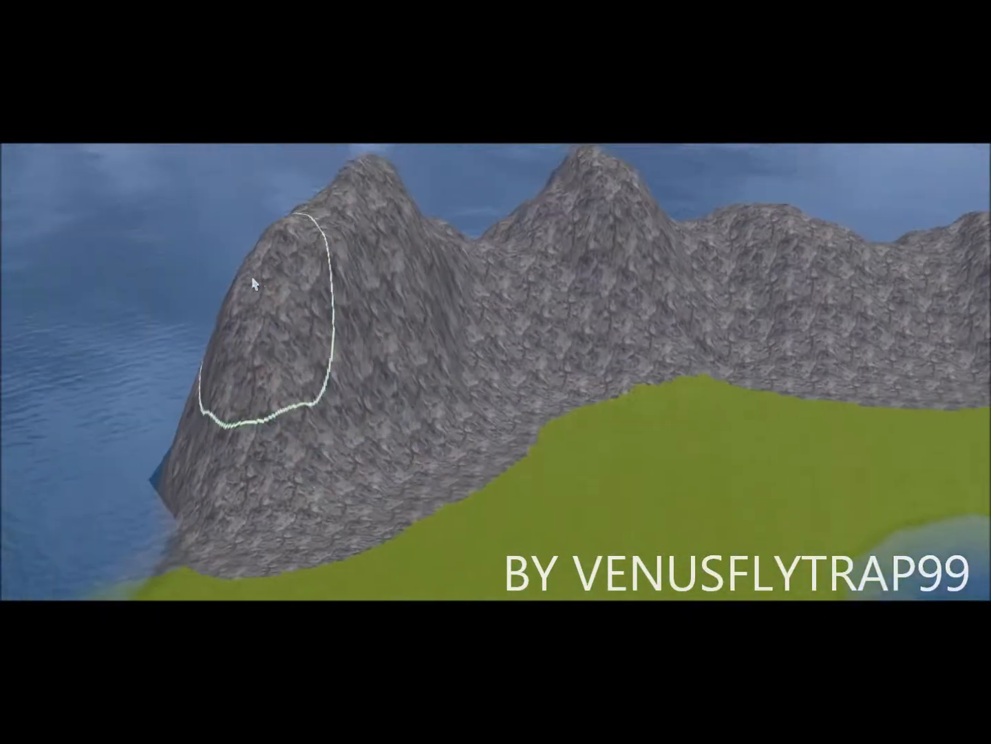
middle_drag(253, 279, 372, 337)
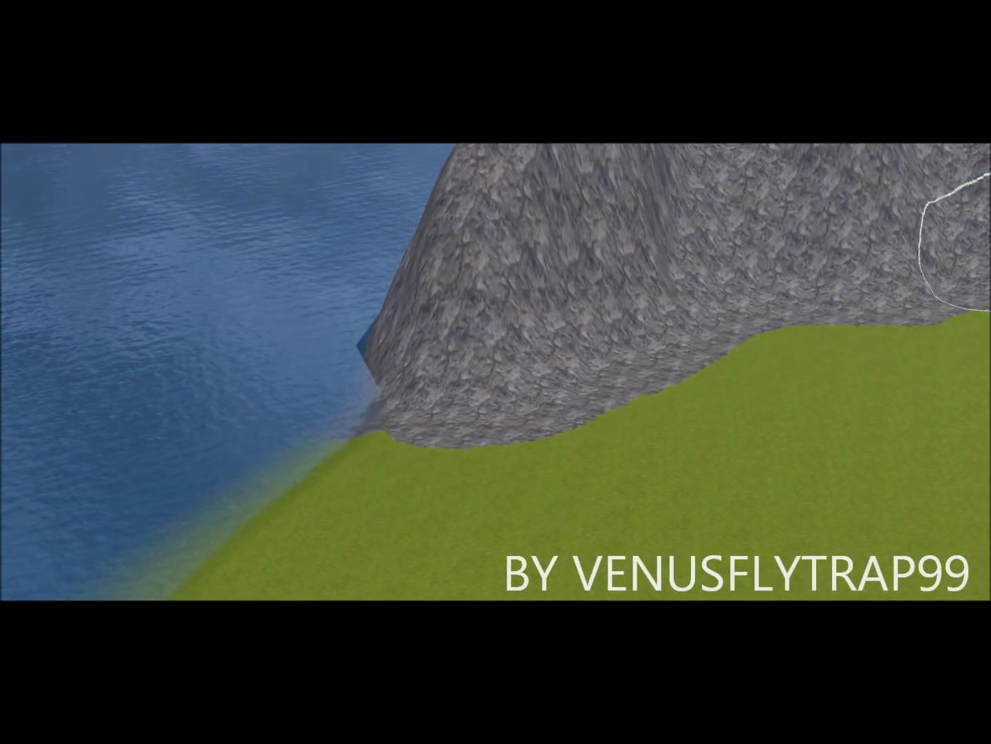
middle_drag(971, 344, 861, 349)
mouse_move(520, 397)
middle_down()
mouse_move(881, 276)
mouse_move(598, 354)
middle_up()
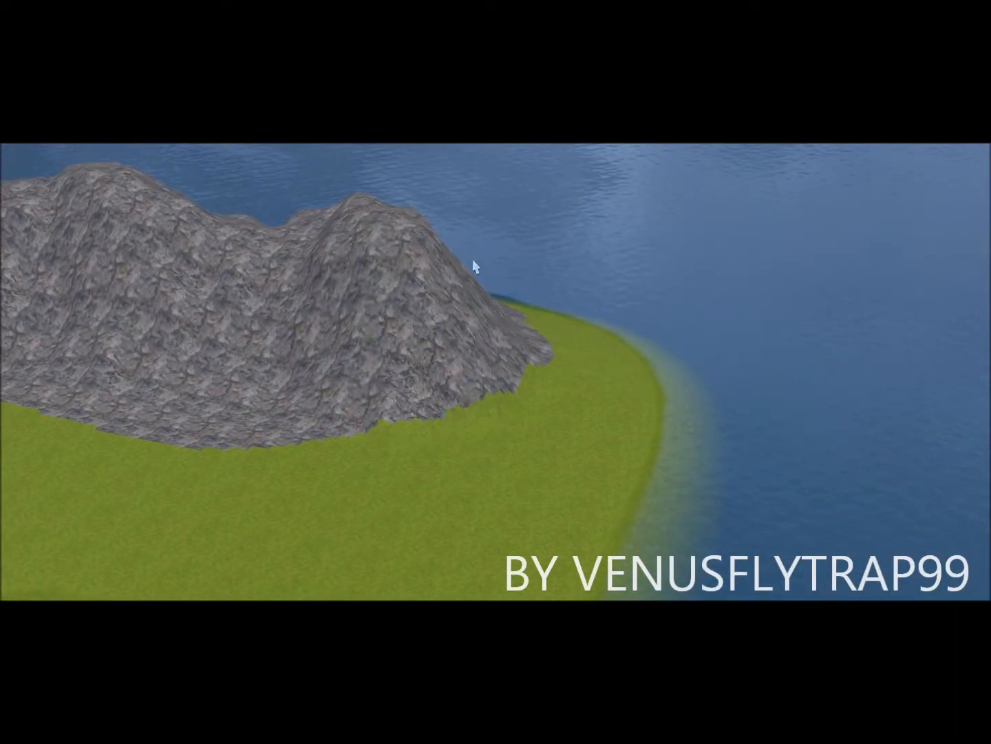
Step: Cover the green patch right of the mountain with rock, then view the ridge and lake
mouse_move(499, 301)
mouse_down()
mouse_move(486, 306)
mouse_move(507, 300)
mouse_up()
mouse_move(551, 341)
right_down()
mouse_move(454, 423)
mouse_move(229, 426)
right_up()
scroll(228, 427, down, 4)
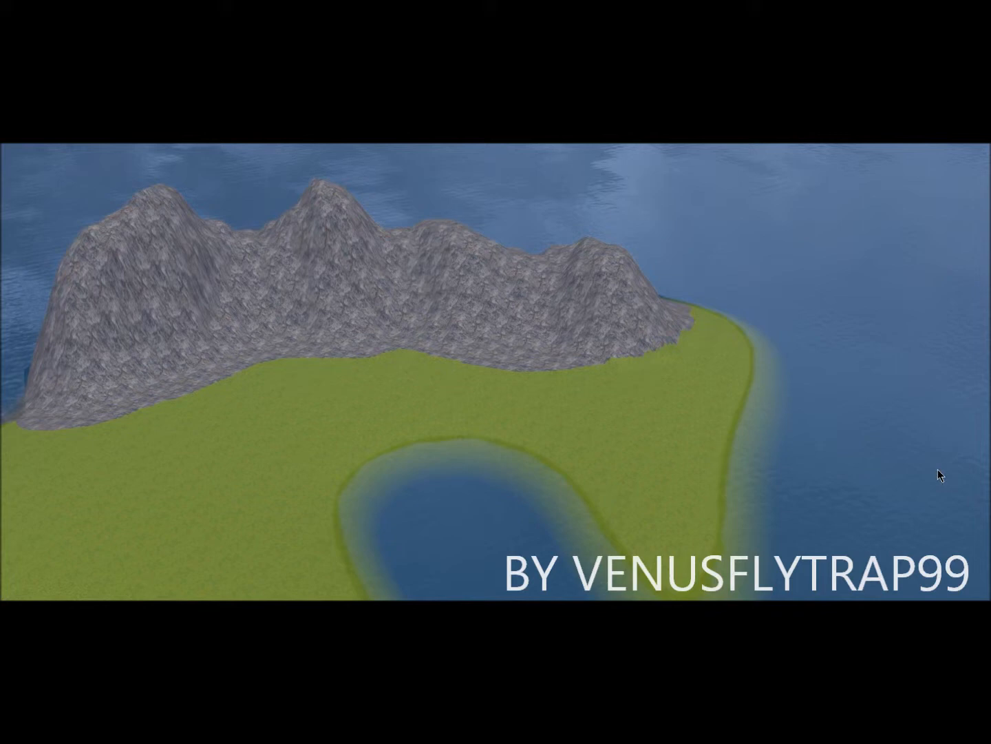
mouse_move(646, 413)
right_down()
mouse_move(483, 526)
mouse_move(580, 581)
mouse_move(627, 500)
right_up()
scroll(606, 483, up, 5)
mouse_move(613, 452)
right_down()
mouse_move(622, 465)
mouse_move(610, 424)
mouse_move(604, 429)
mouse_move(662, 497)
mouse_move(471, 462)
right_up()
scroll(468, 462, up, 2)
Step: Paint a curved sand strip along the lake shore and onto the far shore
click(456, 442)
mouse_move(457, 444)
mouse_down()
mouse_move(370, 319)
mouse_move(386, 259)
mouse_move(438, 222)
mouse_move(535, 210)
mouse_move(671, 214)
mouse_move(875, 283)
mouse_move(959, 375)
mouse_move(820, 293)
mouse_up()
mouse_move(422, 265)
mouse_down()
mouse_move(470, 393)
mouse_move(556, 501)
mouse_up()
drag(679, 269, 858, 283)
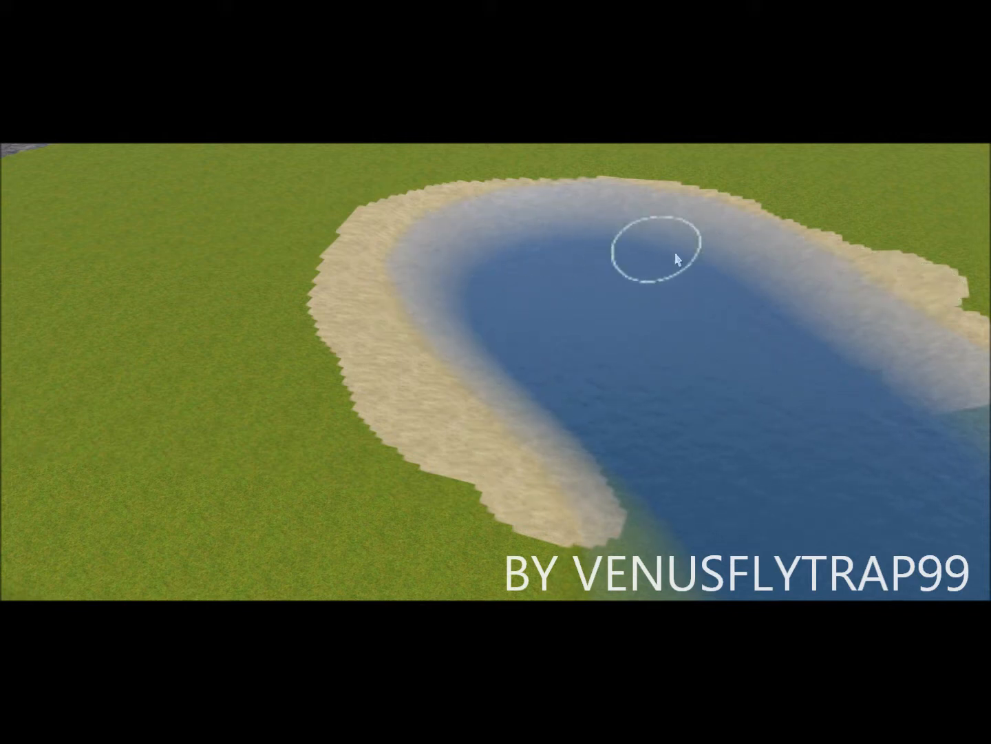
scroll(820, 379, up, 3)
Step: Spread sand from the tip to the lower shore and along the top shoreline
right_drag(630, 430, 957, 396)
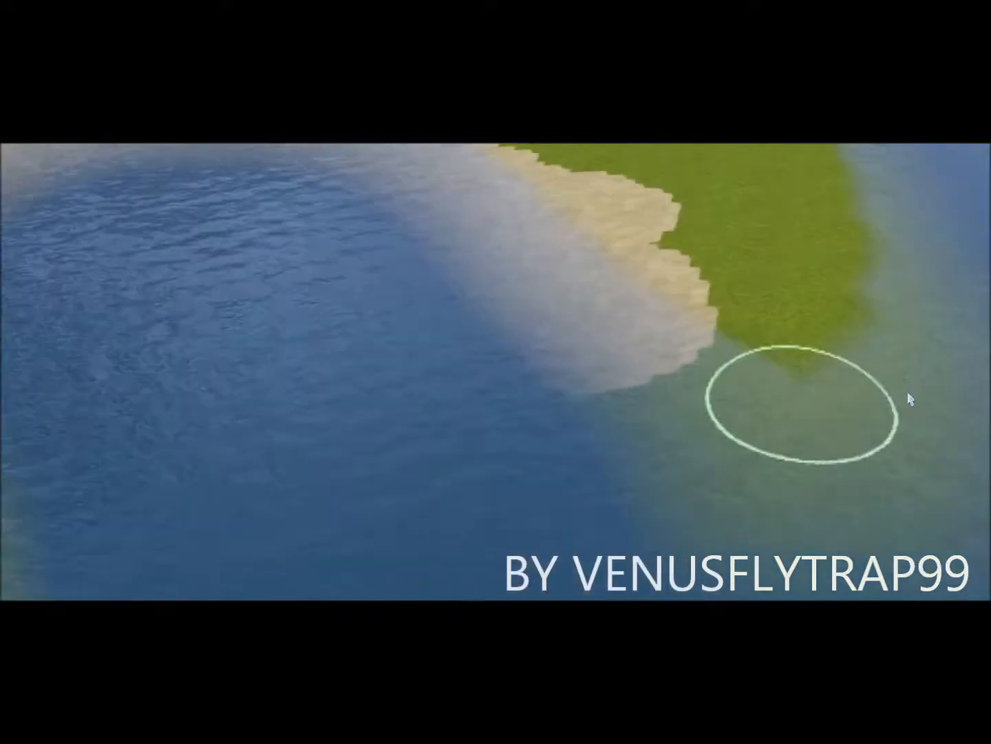
mouse_move(458, 351)
middle_down()
mouse_move(416, 344)
mouse_move(415, 363)
mouse_move(416, 354)
middle_up()
mouse_move(417, 337)
mouse_down()
mouse_move(323, 506)
mouse_move(469, 350)
mouse_move(360, 568)
mouse_move(511, 266)
mouse_move(261, 527)
mouse_move(266, 421)
mouse_move(314, 312)
mouse_move(450, 148)
mouse_move(264, 348)
mouse_move(263, 460)
mouse_up()
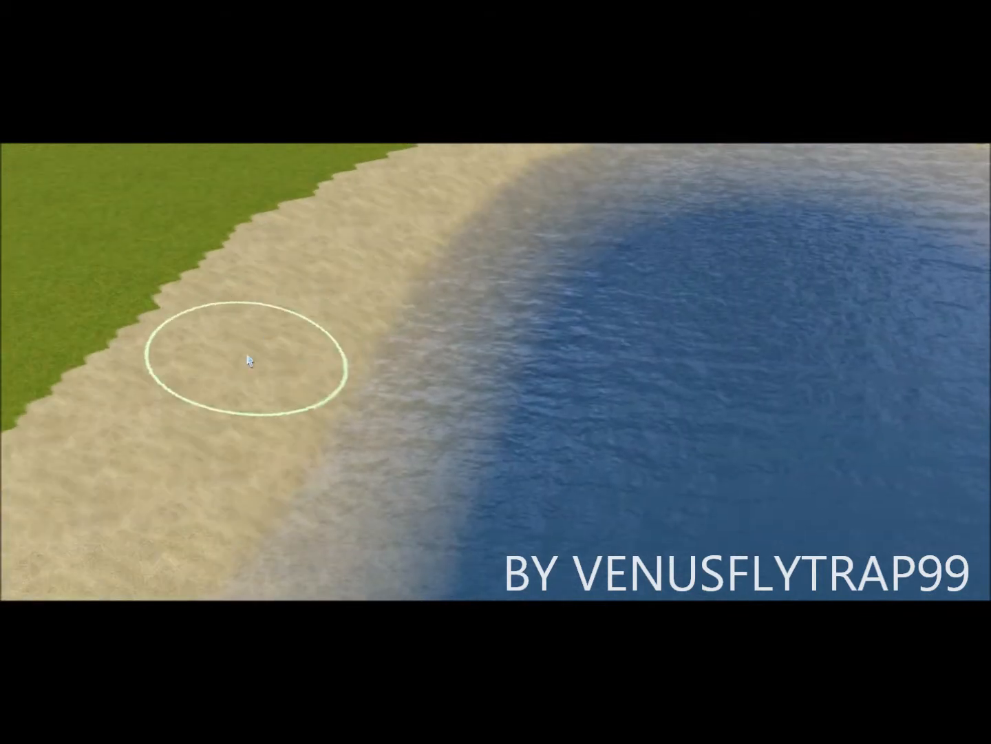
scroll(250, 360, down, 2)
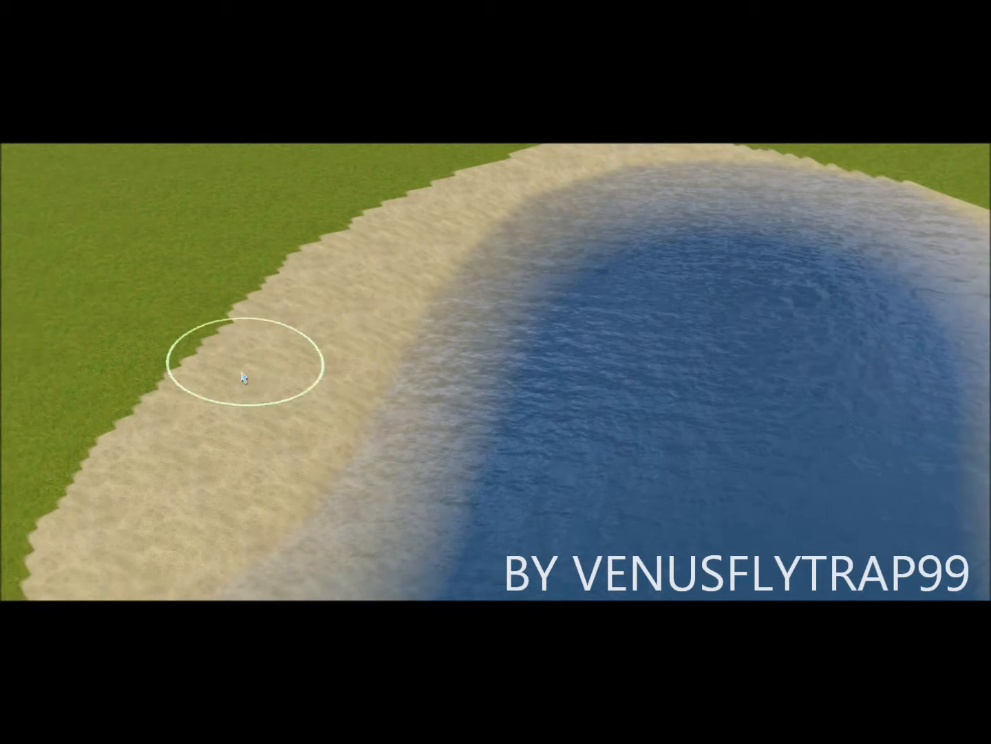
mouse_move(96, 511)
mouse_down()
mouse_move(142, 401)
mouse_move(232, 288)
mouse_move(456, 180)
mouse_up()
mouse_move(725, 157)
mouse_down()
mouse_move(891, 169)
mouse_move(981, 252)
mouse_up()
Step: Paint sand down the right shoreline and across the shallows along the grass edge
right_drag(213, 329, 413, 310)
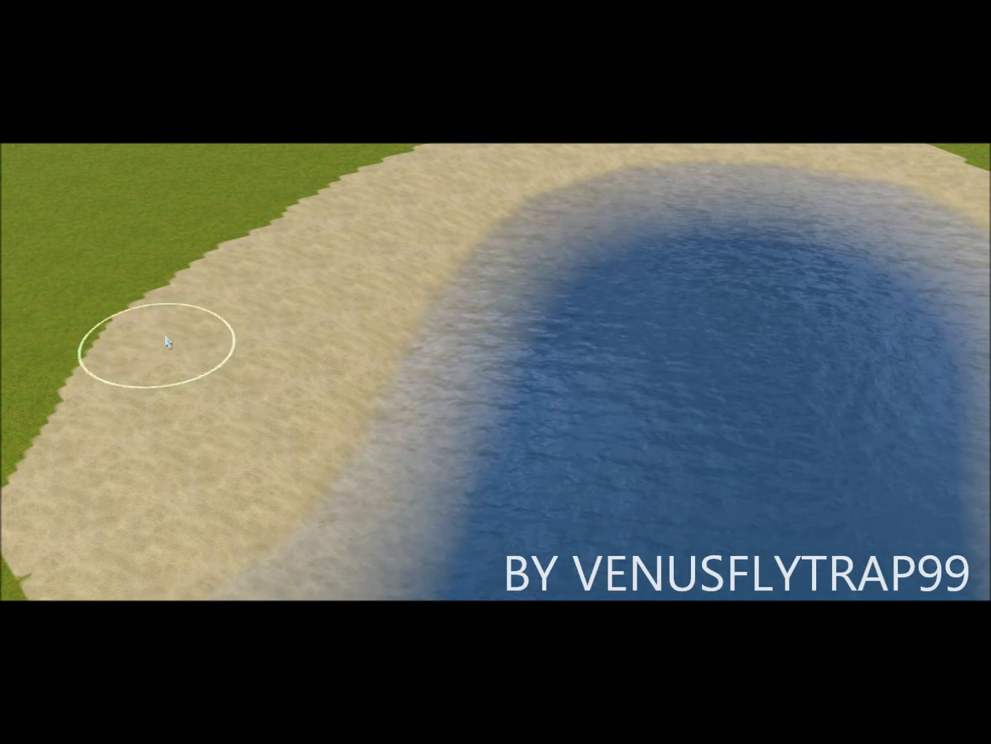
mouse_move(769, 255)
mouse_down()
mouse_move(837, 431)
mouse_move(950, 571)
mouse_up()
right_drag(714, 250, 765, 517)
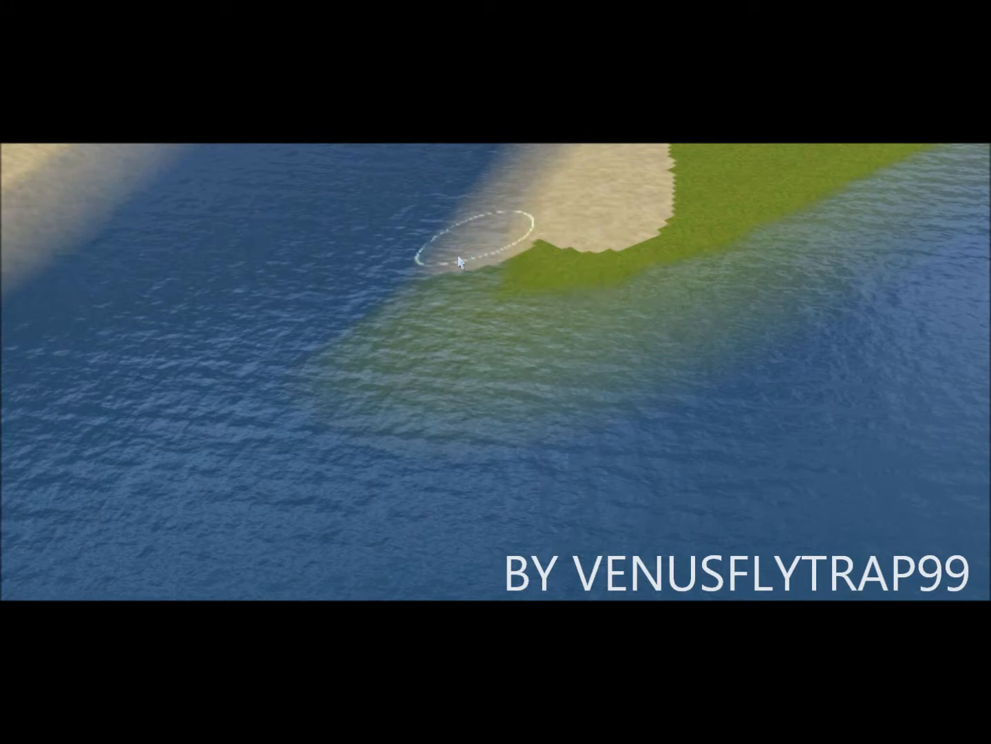
mouse_move(460, 263)
mouse_down()
mouse_move(505, 359)
mouse_move(534, 232)
mouse_move(593, 320)
mouse_move(608, 216)
mouse_move(615, 382)
mouse_move(199, 423)
mouse_move(491, 392)
mouse_move(367, 343)
mouse_up()
mouse_move(388, 491)
right_down()
mouse_move(456, 399)
mouse_move(465, 332)
right_up()
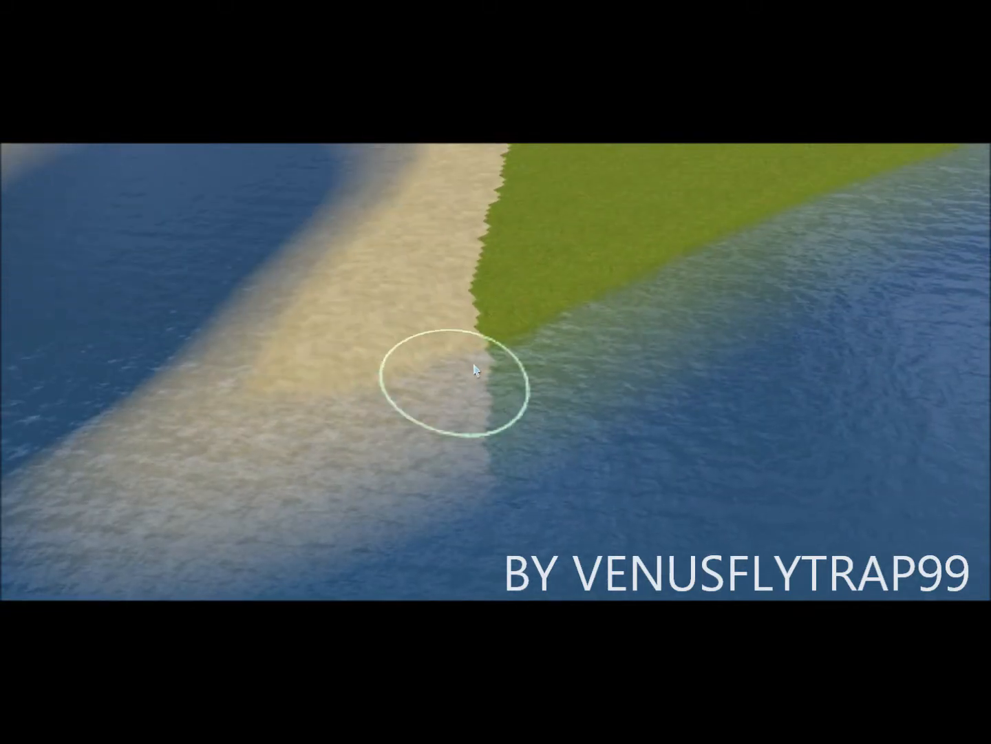
mouse_move(394, 436)
mouse_down()
mouse_move(517, 412)
mouse_move(786, 288)
mouse_move(401, 393)
mouse_move(786, 228)
mouse_move(506, 287)
mouse_move(428, 264)
mouse_move(468, 186)
mouse_move(602, 270)
mouse_move(712, 205)
mouse_move(506, 164)
mouse_move(640, 190)
mouse_move(784, 195)
mouse_move(782, 255)
mouse_up()
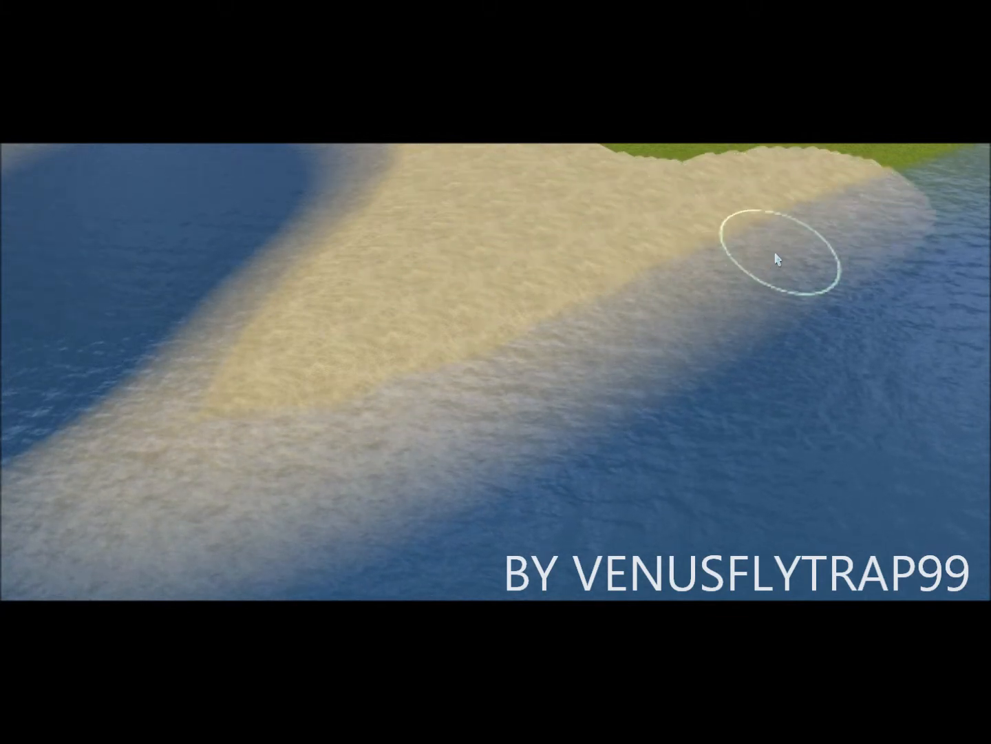
Step: Push the sand on the lake's far bank further into the grass
right_drag(531, 357, 498, 201)
scroll(458, 290, down, 1)
mouse_move(476, 443)
right_down()
mouse_move(388, 320)
mouse_move(480, 479)
right_up()
scroll(481, 478, up, 2)
right_drag(441, 392, 606, 492)
right_drag(569, 456, 459, 500)
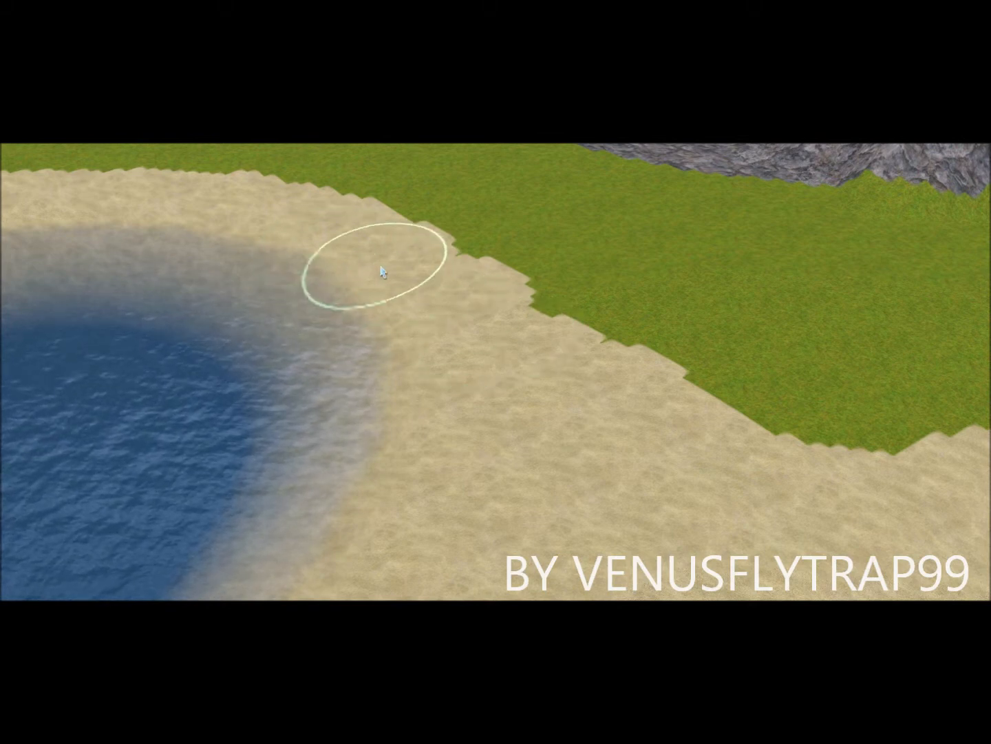
mouse_move(453, 315)
mouse_down()
mouse_move(576, 402)
mouse_move(530, 354)
mouse_move(432, 294)
mouse_move(759, 478)
mouse_up()
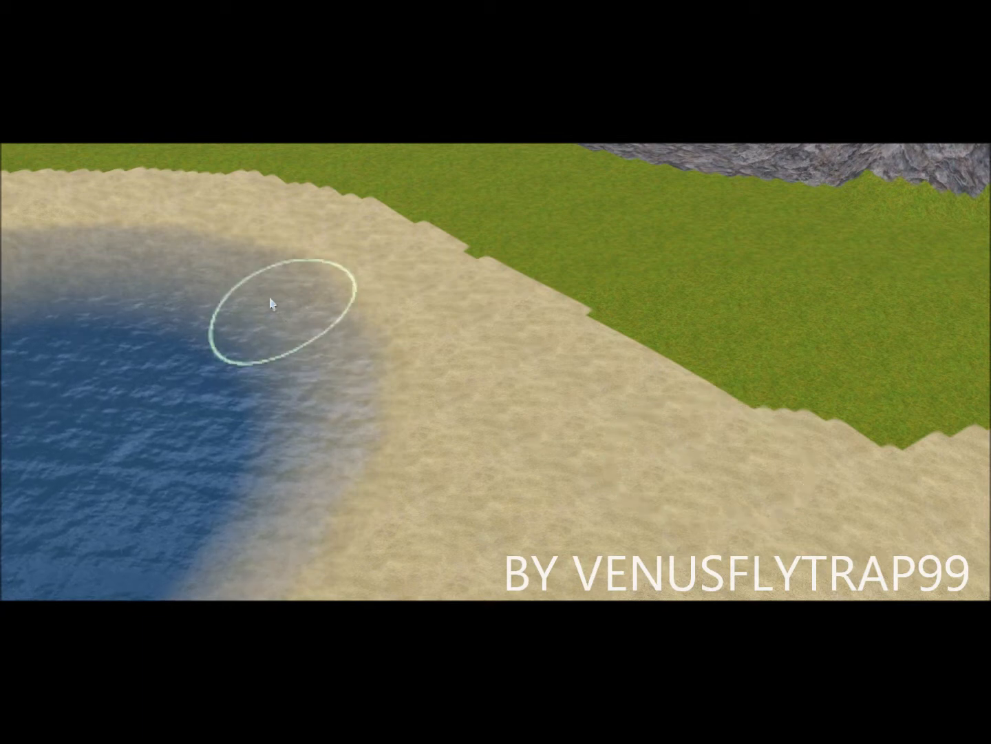
mouse_move(216, 253)
mouse_down()
mouse_move(445, 295)
mouse_move(401, 277)
mouse_up()
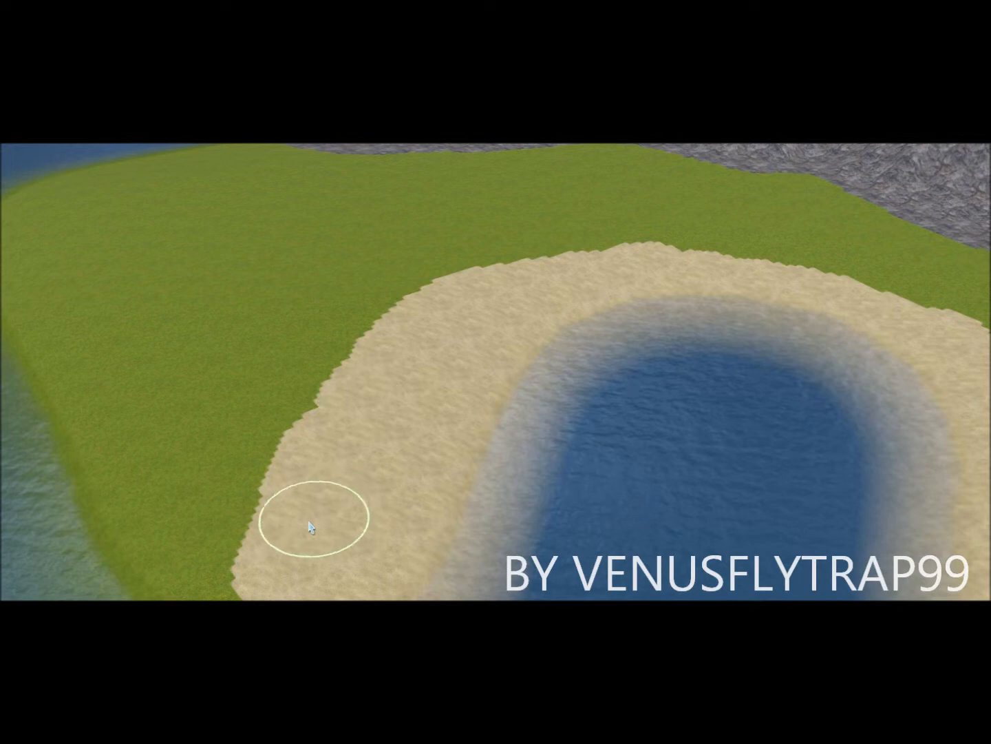
Step: Spread sand into the water near the green point and widen it along the shoreline
mouse_move(503, 286)
right_down()
mouse_move(443, 542)
mouse_move(635, 474)
right_up()
mouse_move(464, 377)
mouse_down()
mouse_move(480, 227)
mouse_move(441, 306)
mouse_move(485, 364)
mouse_move(436, 299)
mouse_up()
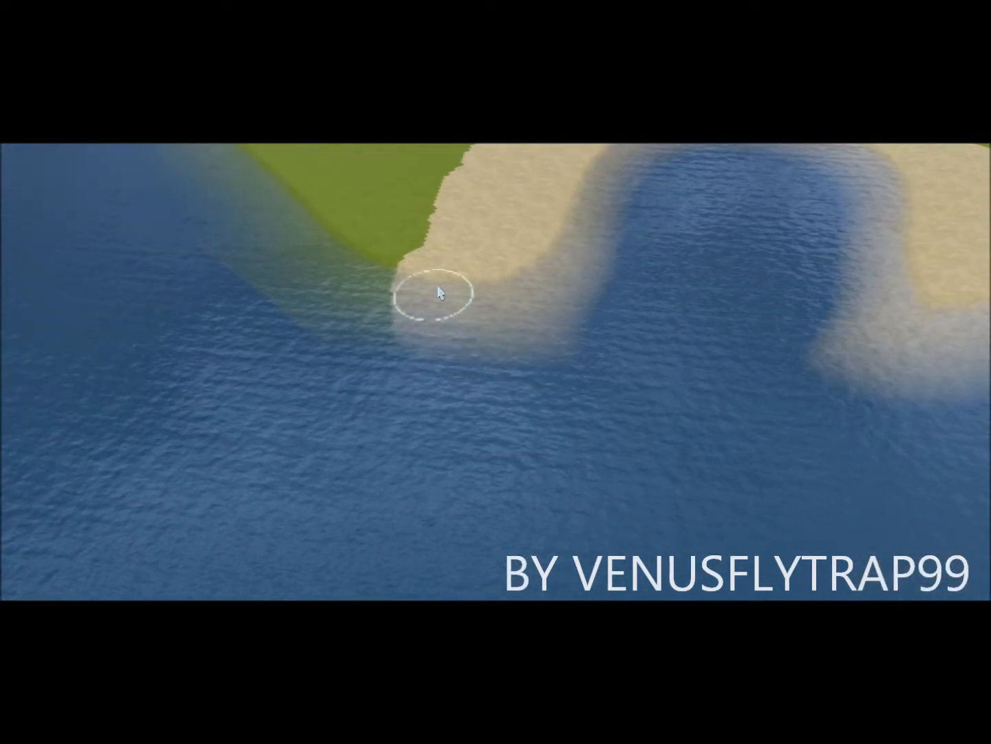
mouse_move(464, 452)
right_down()
mouse_move(769, 146)
mouse_move(766, 256)
right_up()
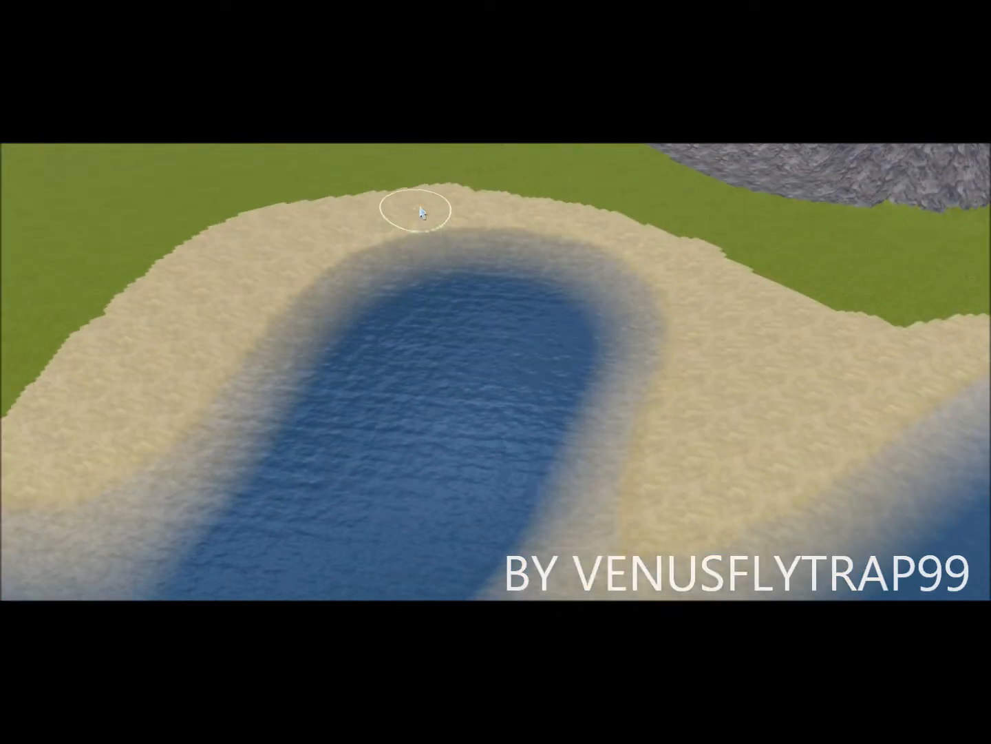
drag(745, 289, 924, 342)
right_drag(828, 356, 682, 506)
Step: Extend sand over the grass edge, then zoom out across to the island's left tip
right_drag(584, 200, 559, 155)
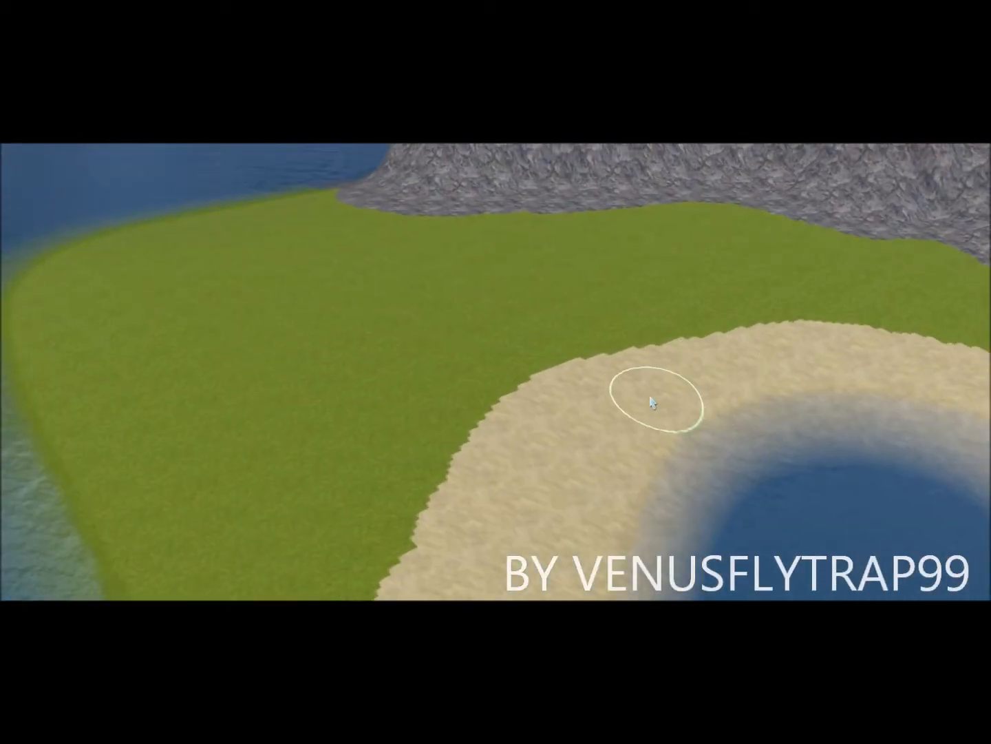
mouse_move(639, 377)
mouse_down()
mouse_move(860, 343)
mouse_move(685, 356)
mouse_move(564, 400)
mouse_move(506, 443)
mouse_move(671, 369)
mouse_up()
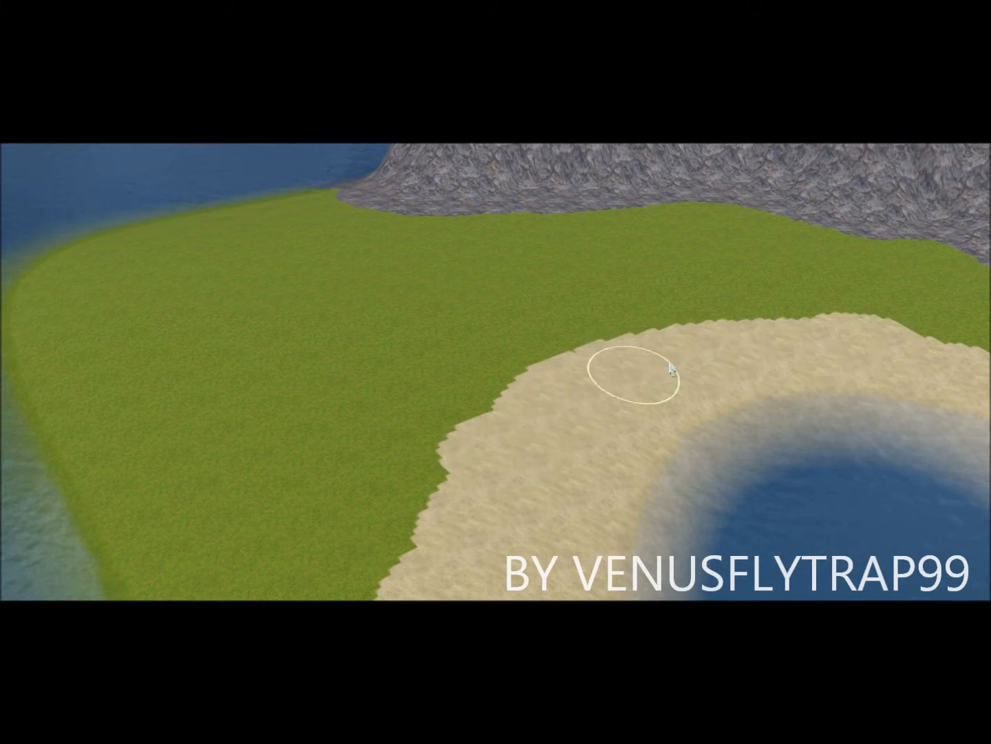
right_drag(498, 384, 524, 385)
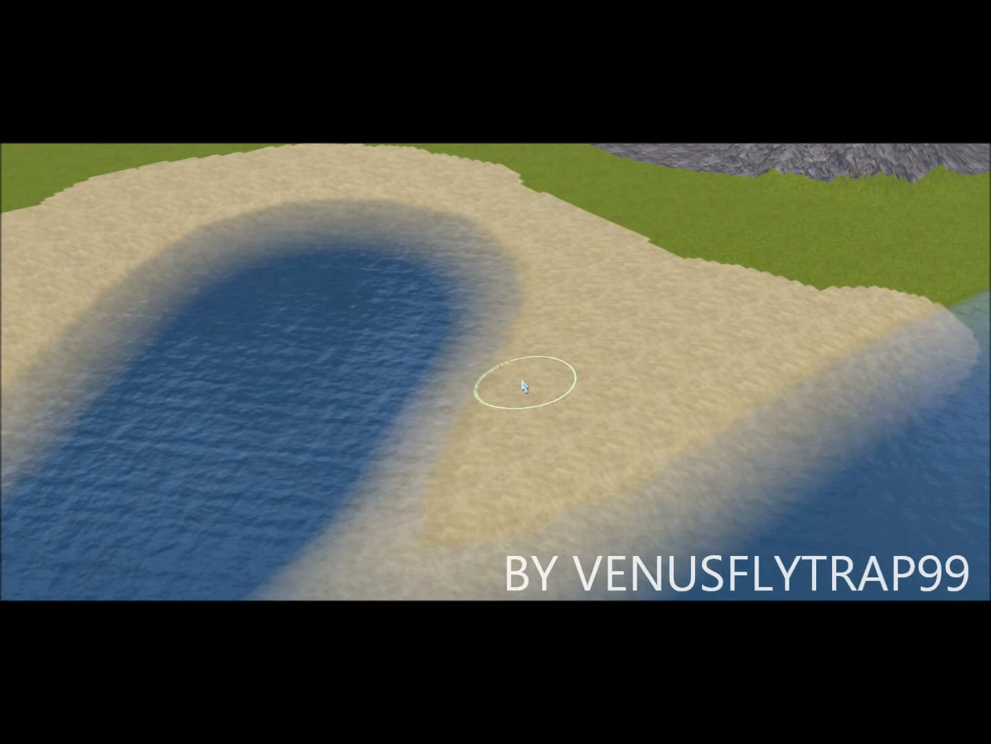
scroll(522, 386, down, 6)
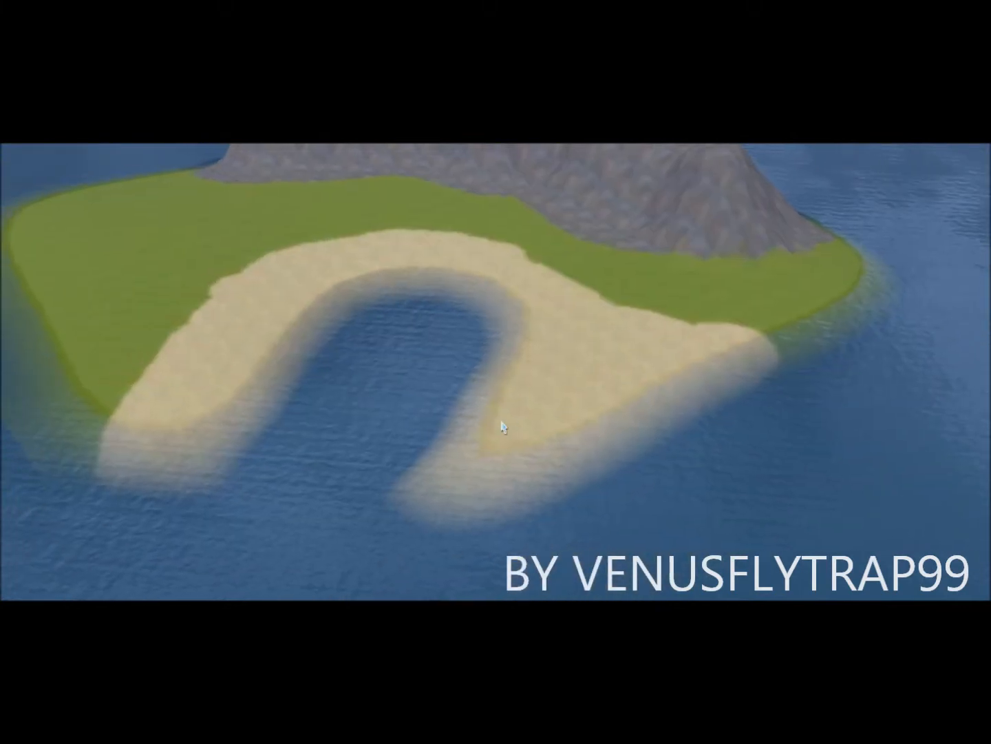
right_drag(503, 427, 420, 433)
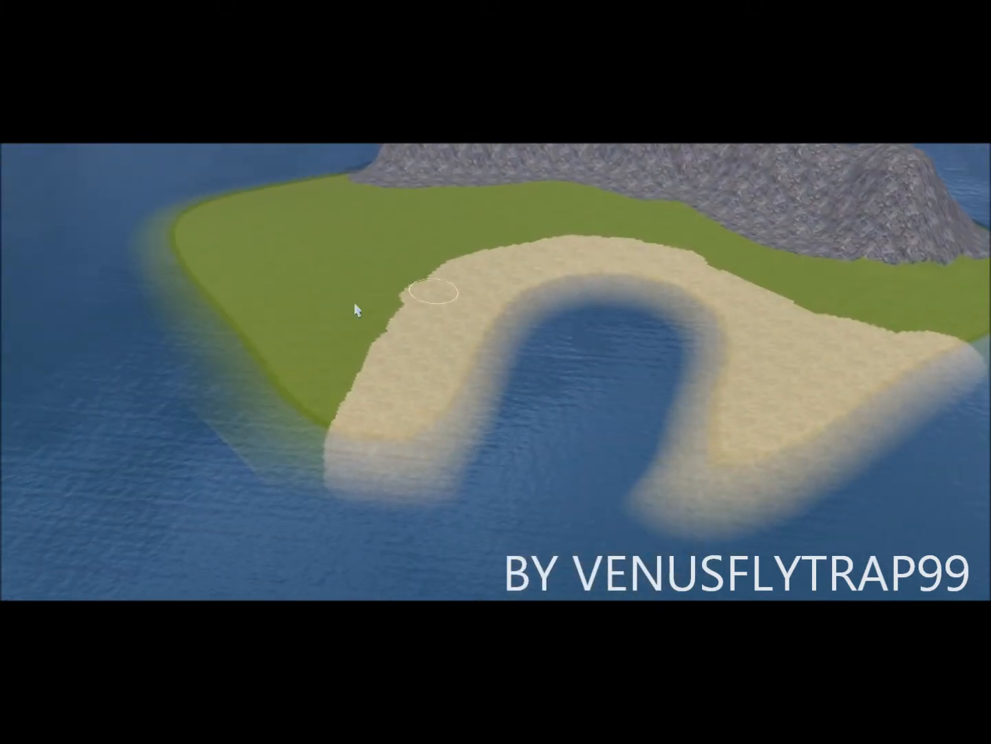
right_drag(374, 270, 620, 275)
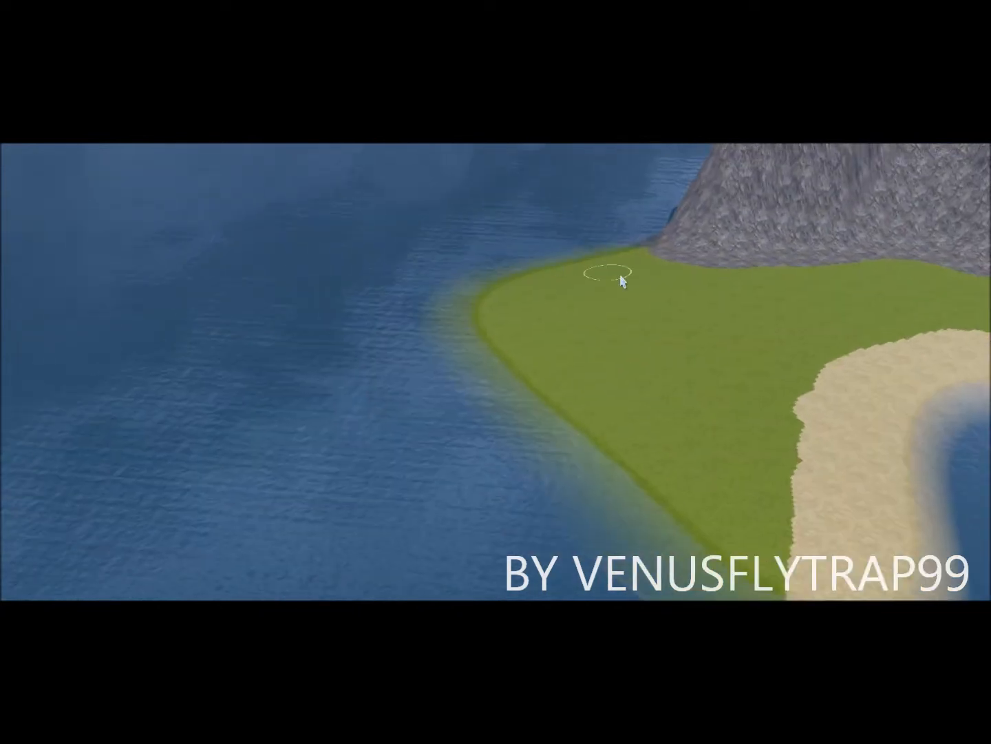
Step: Paint a widening sand beach up the left tip's shoreline to the rocky mountain's foot
scroll(620, 275, up, 3)
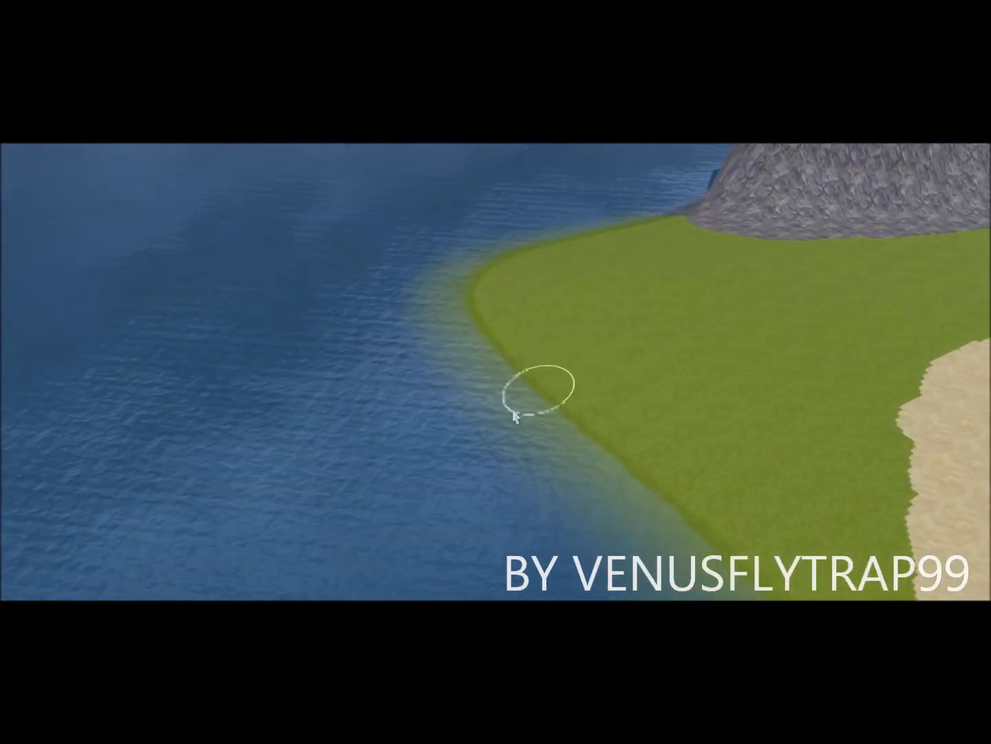
scroll(507, 289, up, 5)
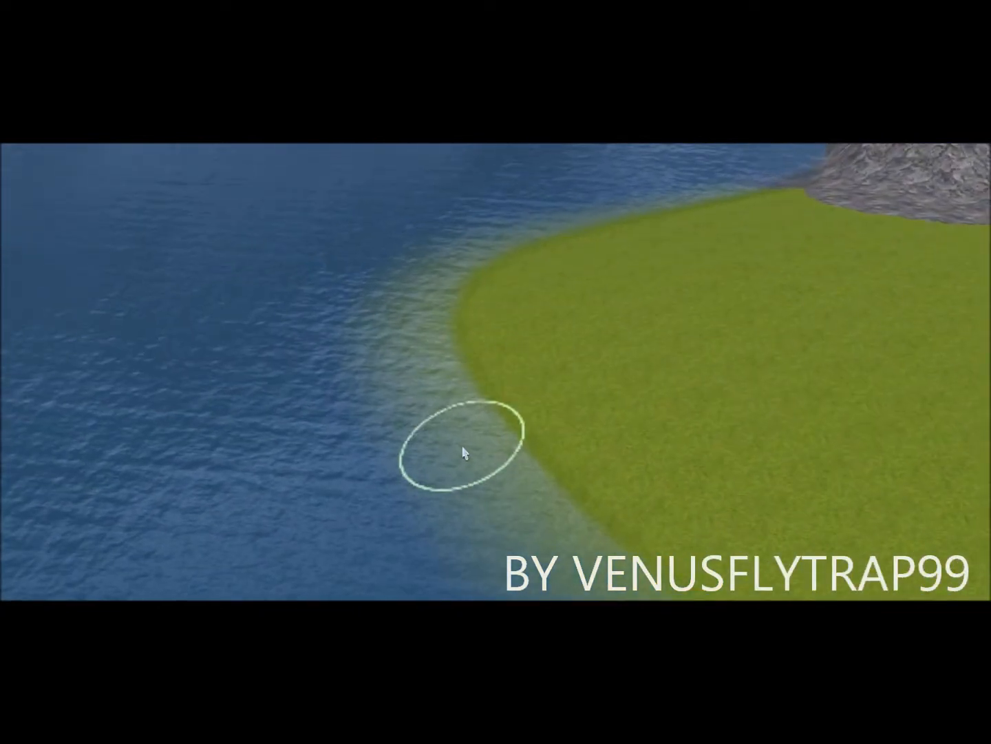
mouse_move(463, 453)
mouse_down()
mouse_move(432, 362)
mouse_move(474, 246)
mouse_move(575, 205)
mouse_move(471, 294)
mouse_move(526, 510)
mouse_move(418, 376)
mouse_move(599, 591)
mouse_move(494, 420)
mouse_move(566, 269)
mouse_move(629, 215)
mouse_up()
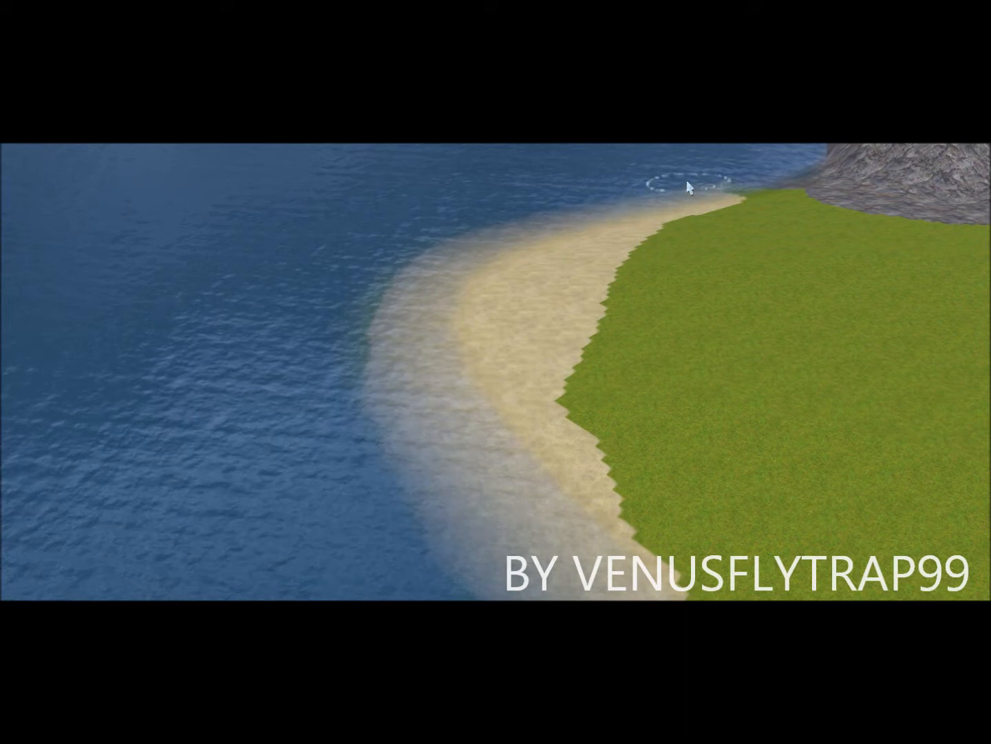
mouse_move(537, 234)
mouse_down()
mouse_move(412, 327)
mouse_move(427, 567)
mouse_move(548, 580)
mouse_move(723, 575)
mouse_up()
mouse_move(584, 503)
mouse_down()
mouse_move(630, 564)
mouse_move(591, 426)
mouse_move(607, 303)
mouse_move(663, 211)
mouse_up()
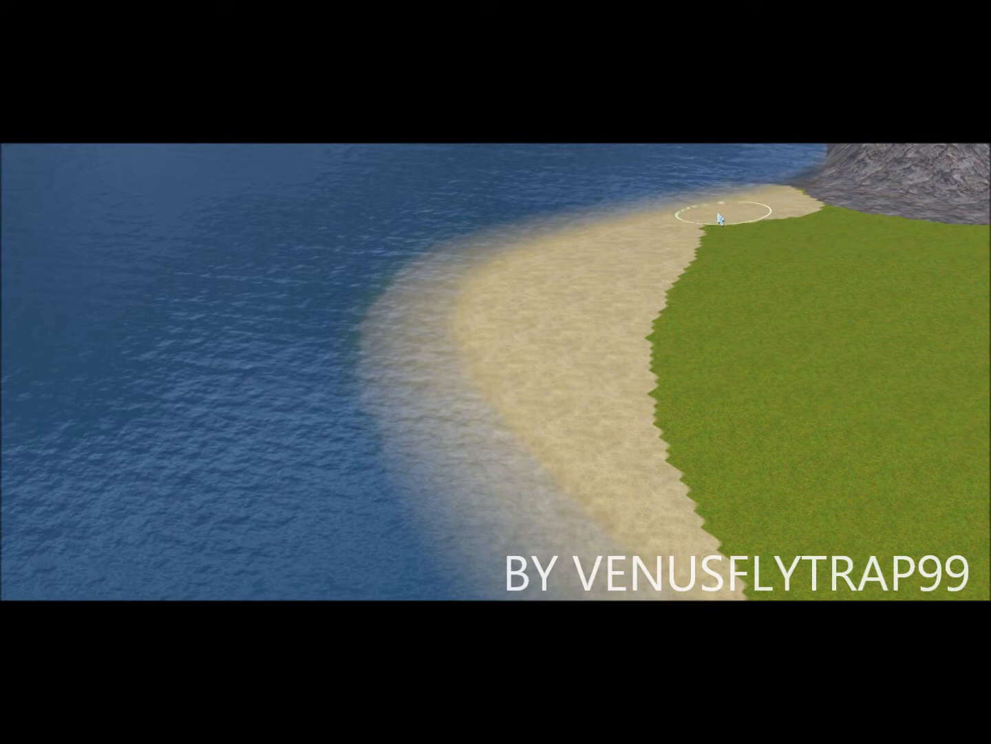
drag(718, 219, 669, 257)
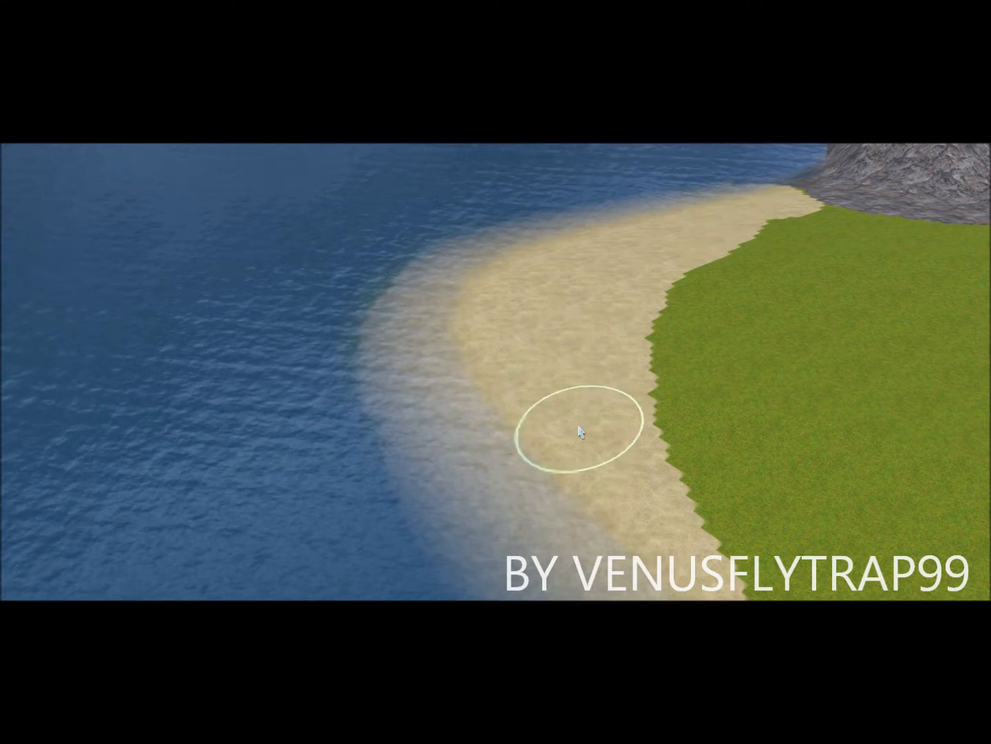